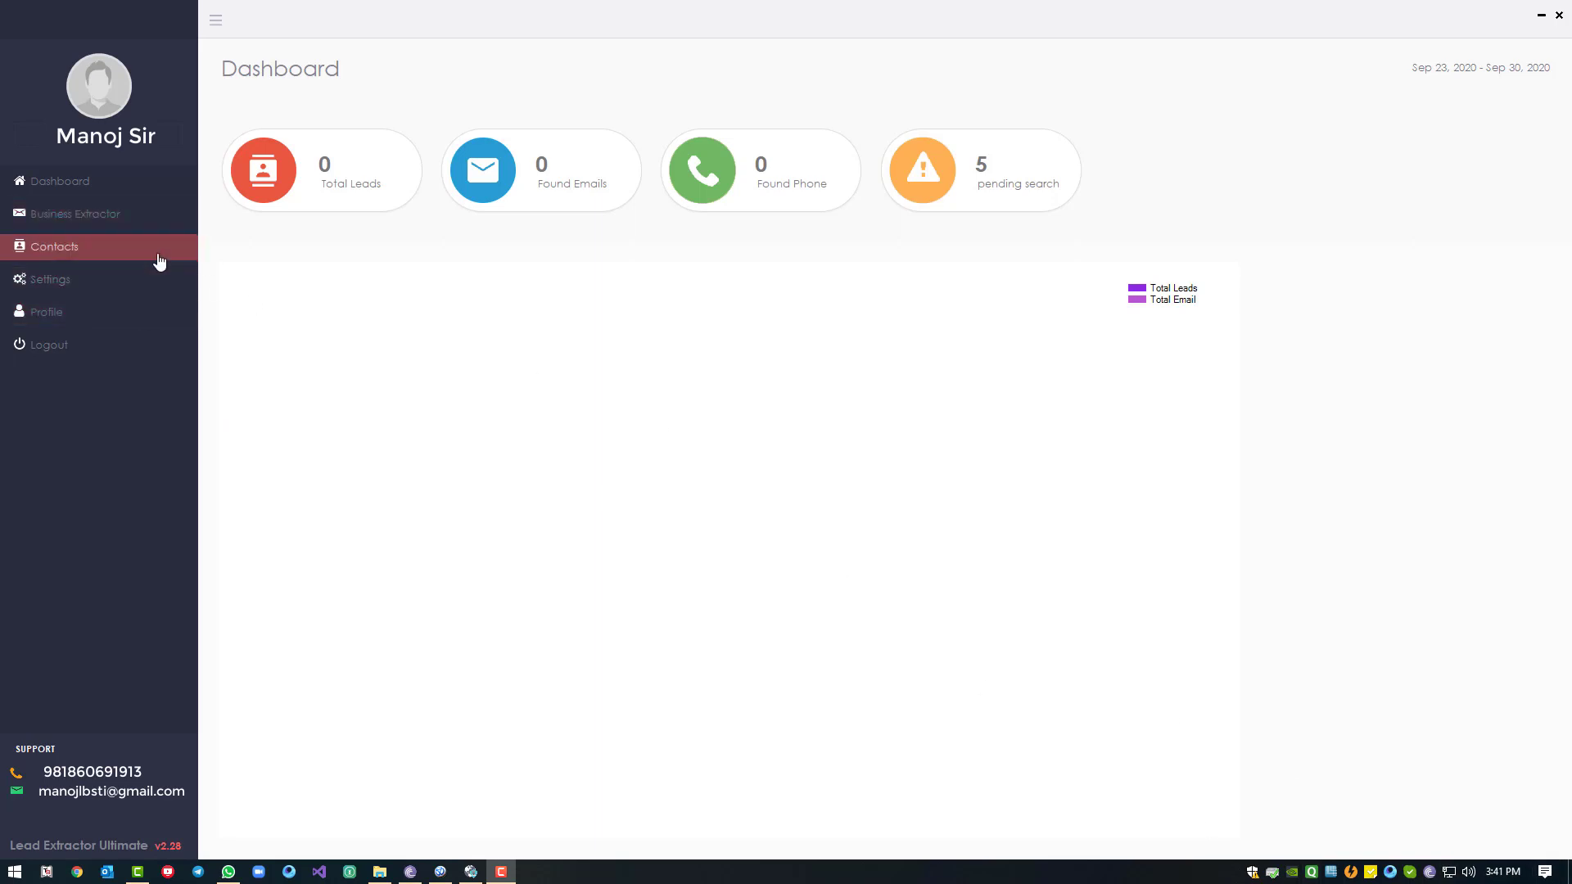
Open the business extractor, check the list of pending searches and close it
{"action": "left_click", "coordinate": [143, 228]}
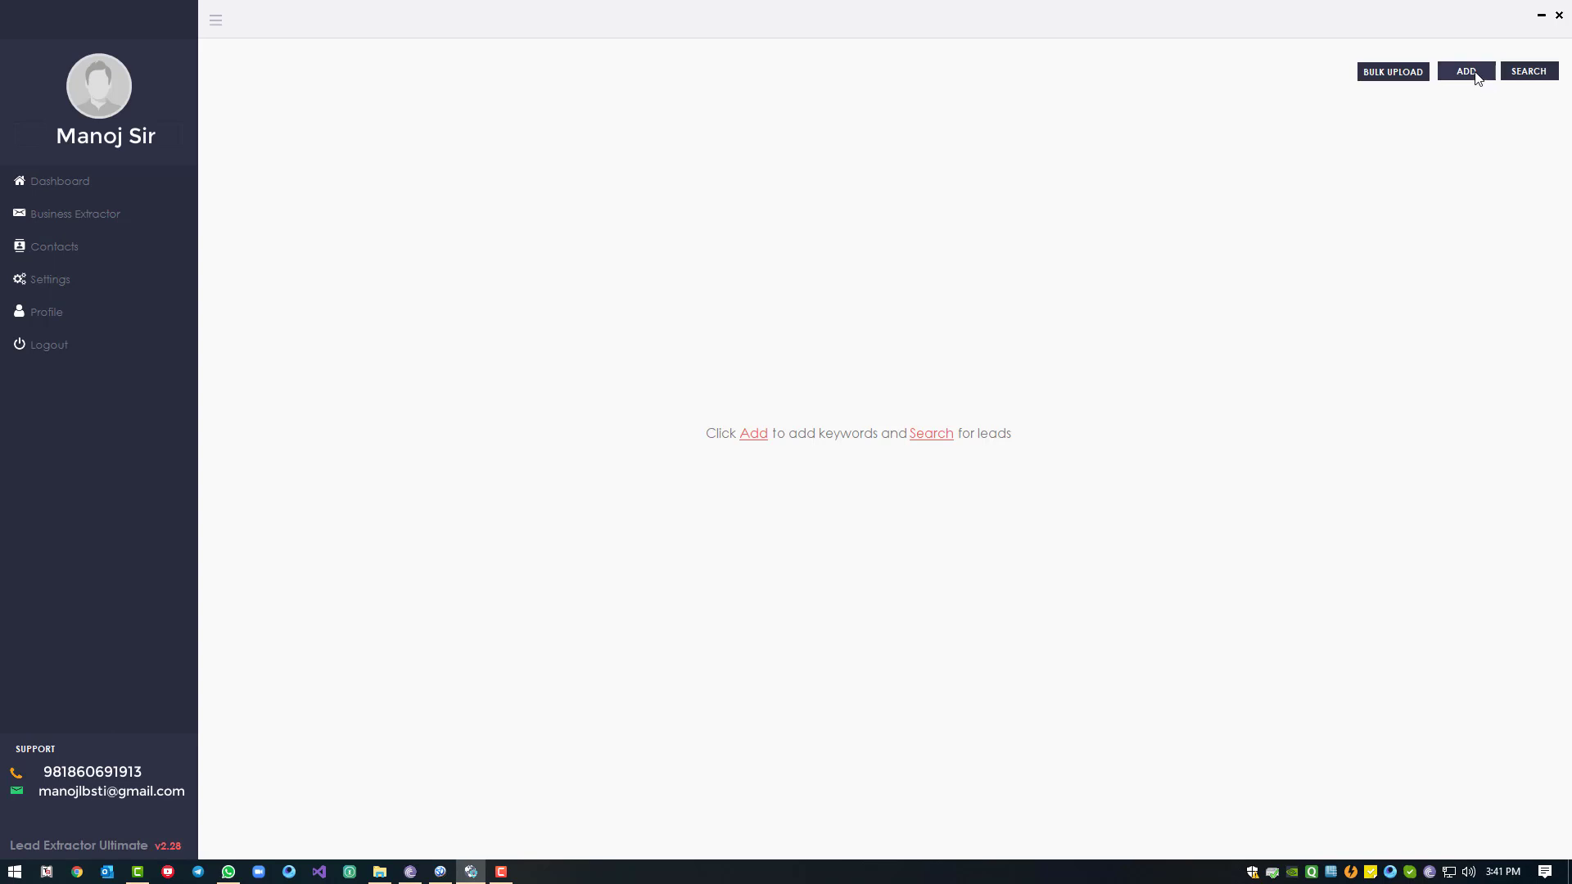
{"action": "left_click", "coordinate": [1530, 72]}
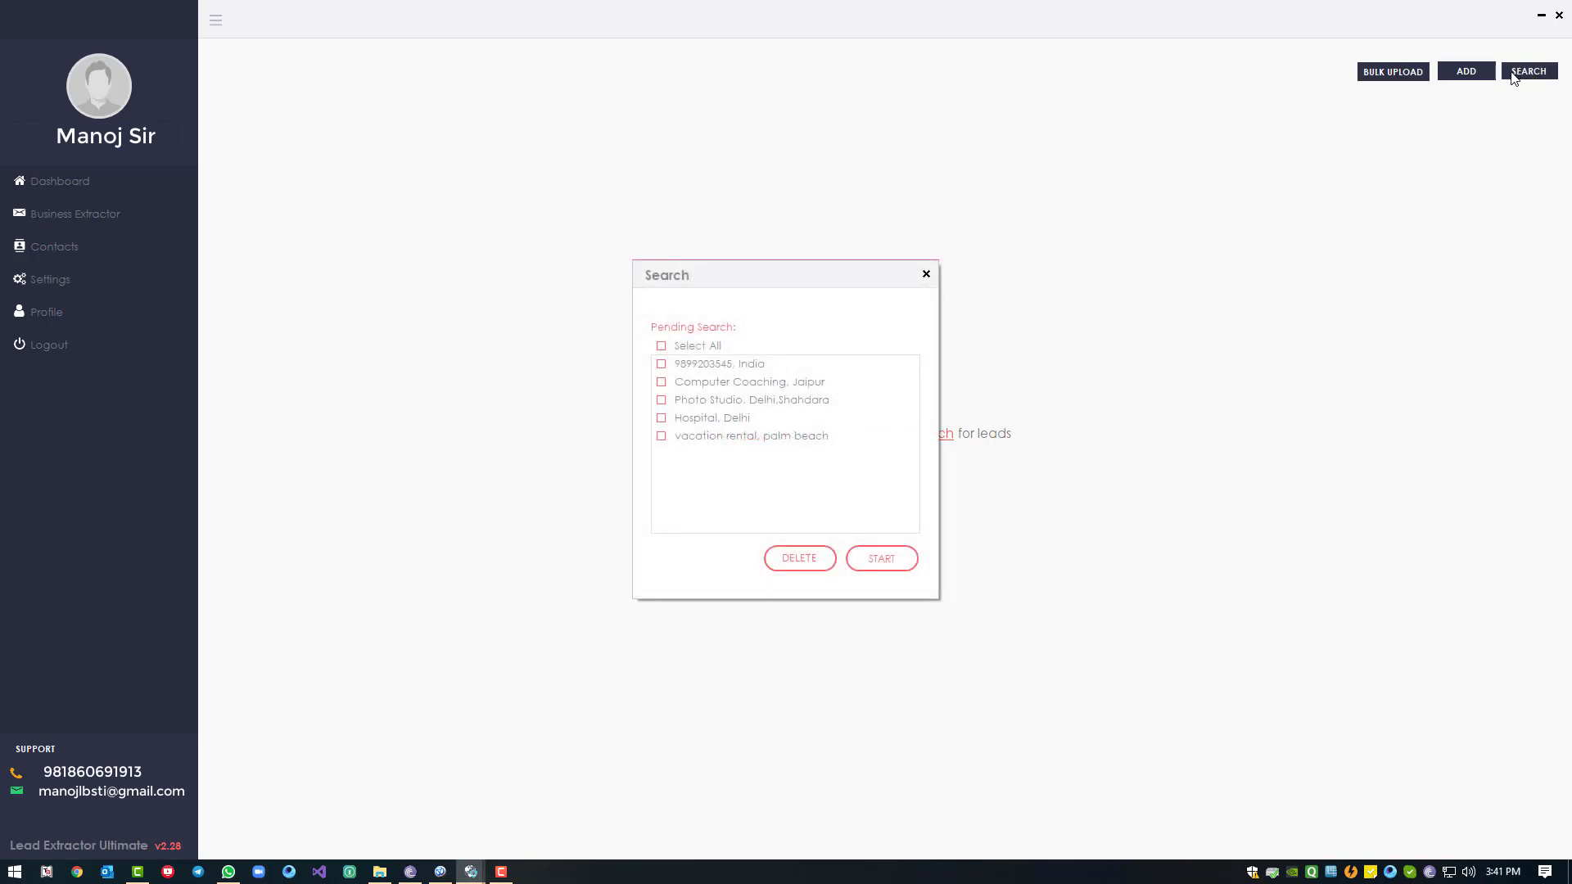
{"action": "left_click", "coordinate": [927, 275]}
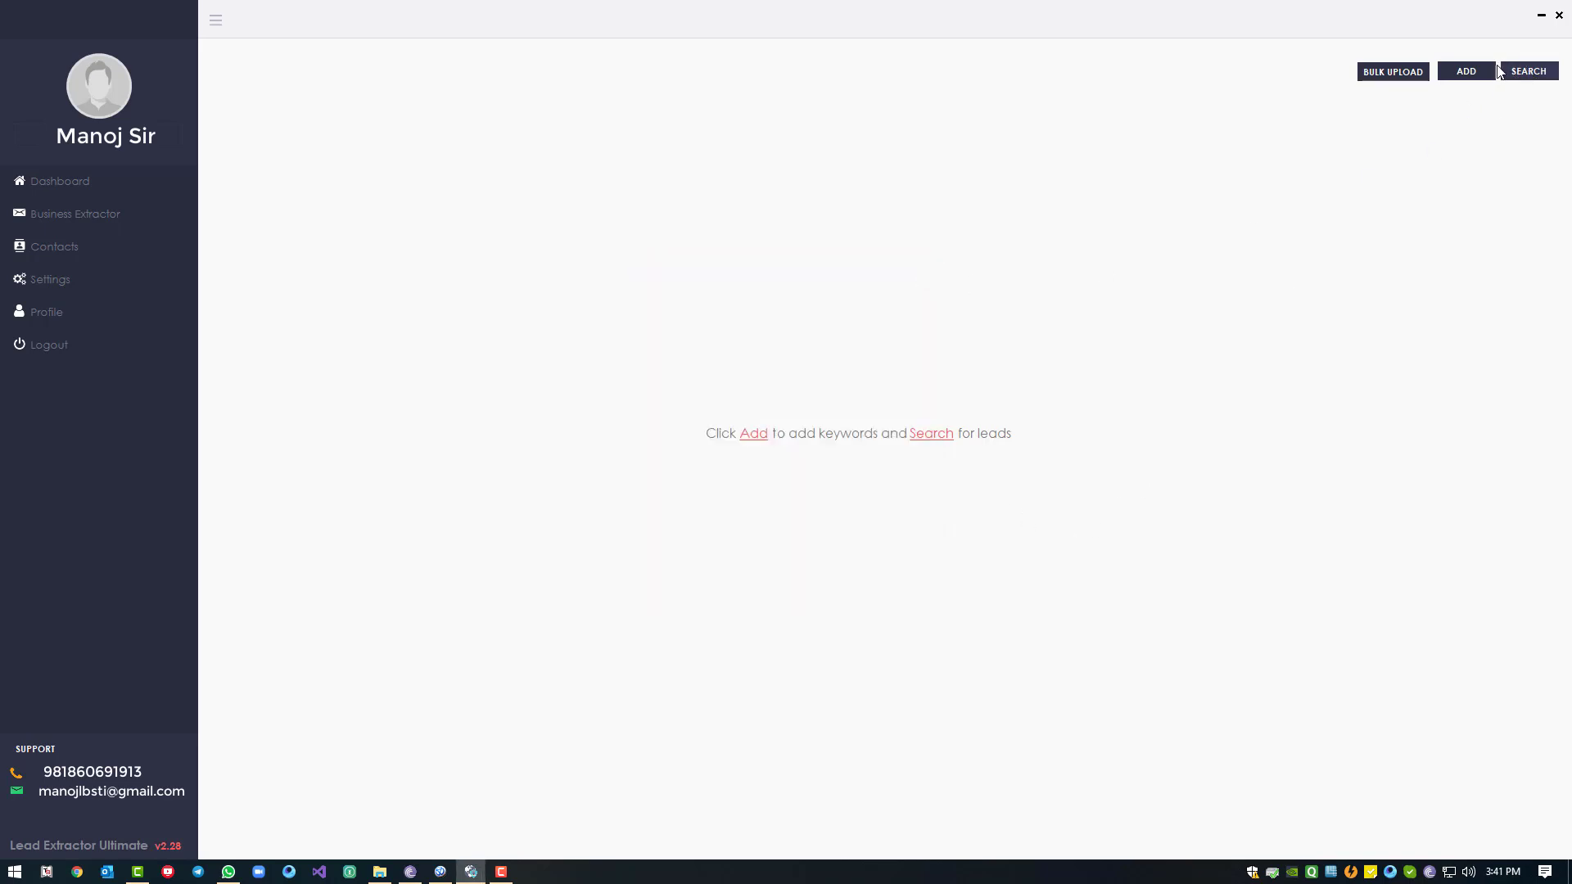
Add the business keyword Telecom with the location Delhi,Shahdara and start its lead search
{"action": "left_click", "coordinate": [1481, 72]}
{"action": "left_click", "coordinate": [758, 391]}
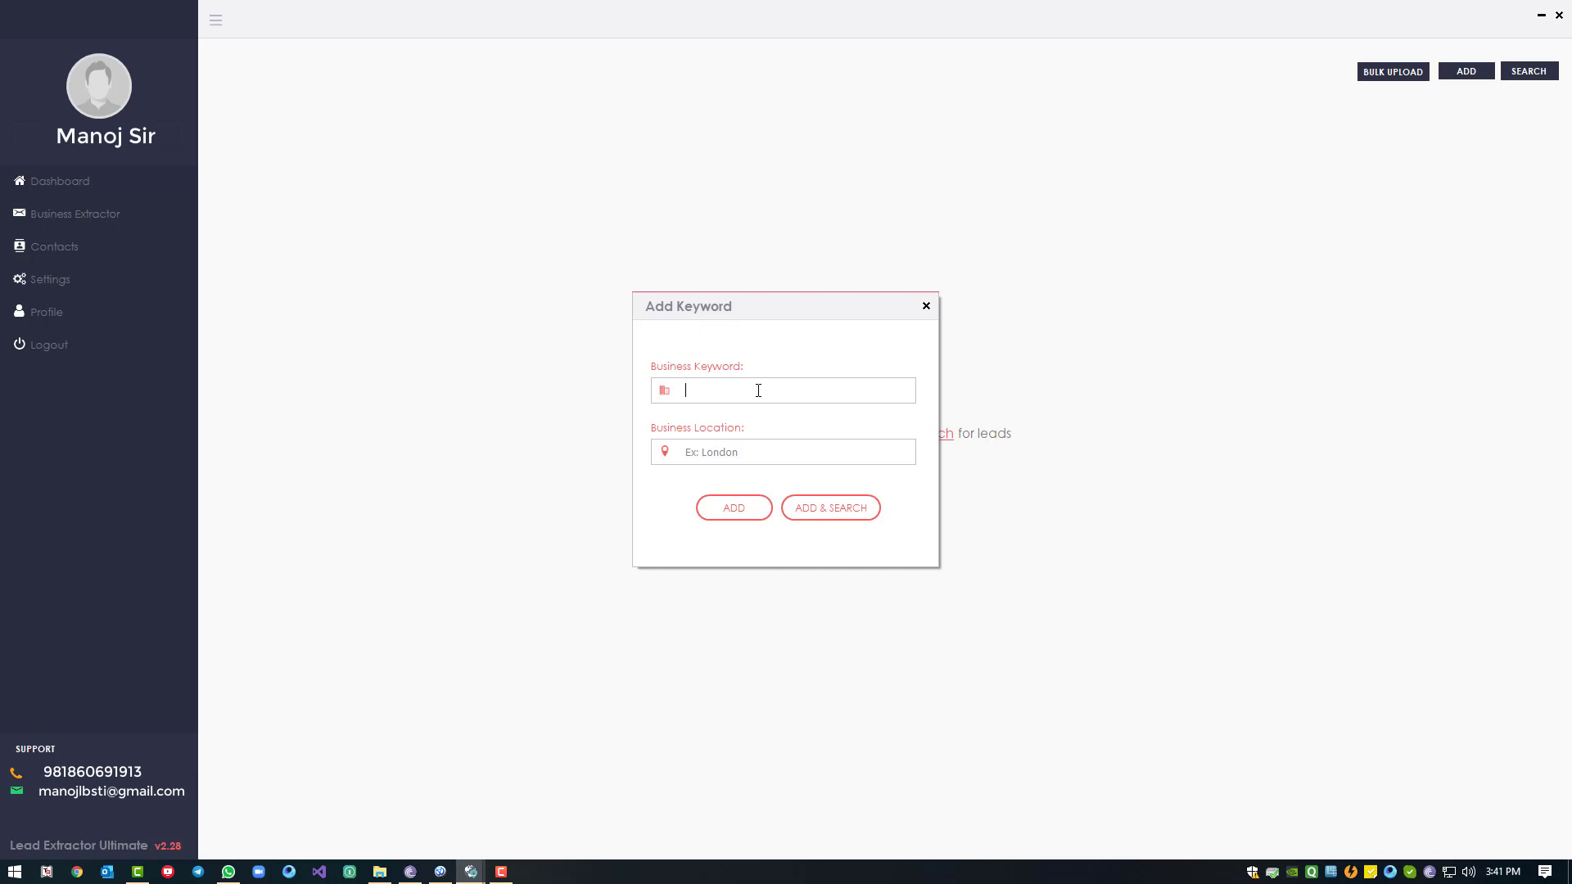
{"action": "type", "text": "Telecom"}
{"action": "left_click", "coordinate": [728, 451]}
{"action": "type", "text": "Delhi,Shahdara"}
{"action": "left_click", "coordinate": [811, 516]}
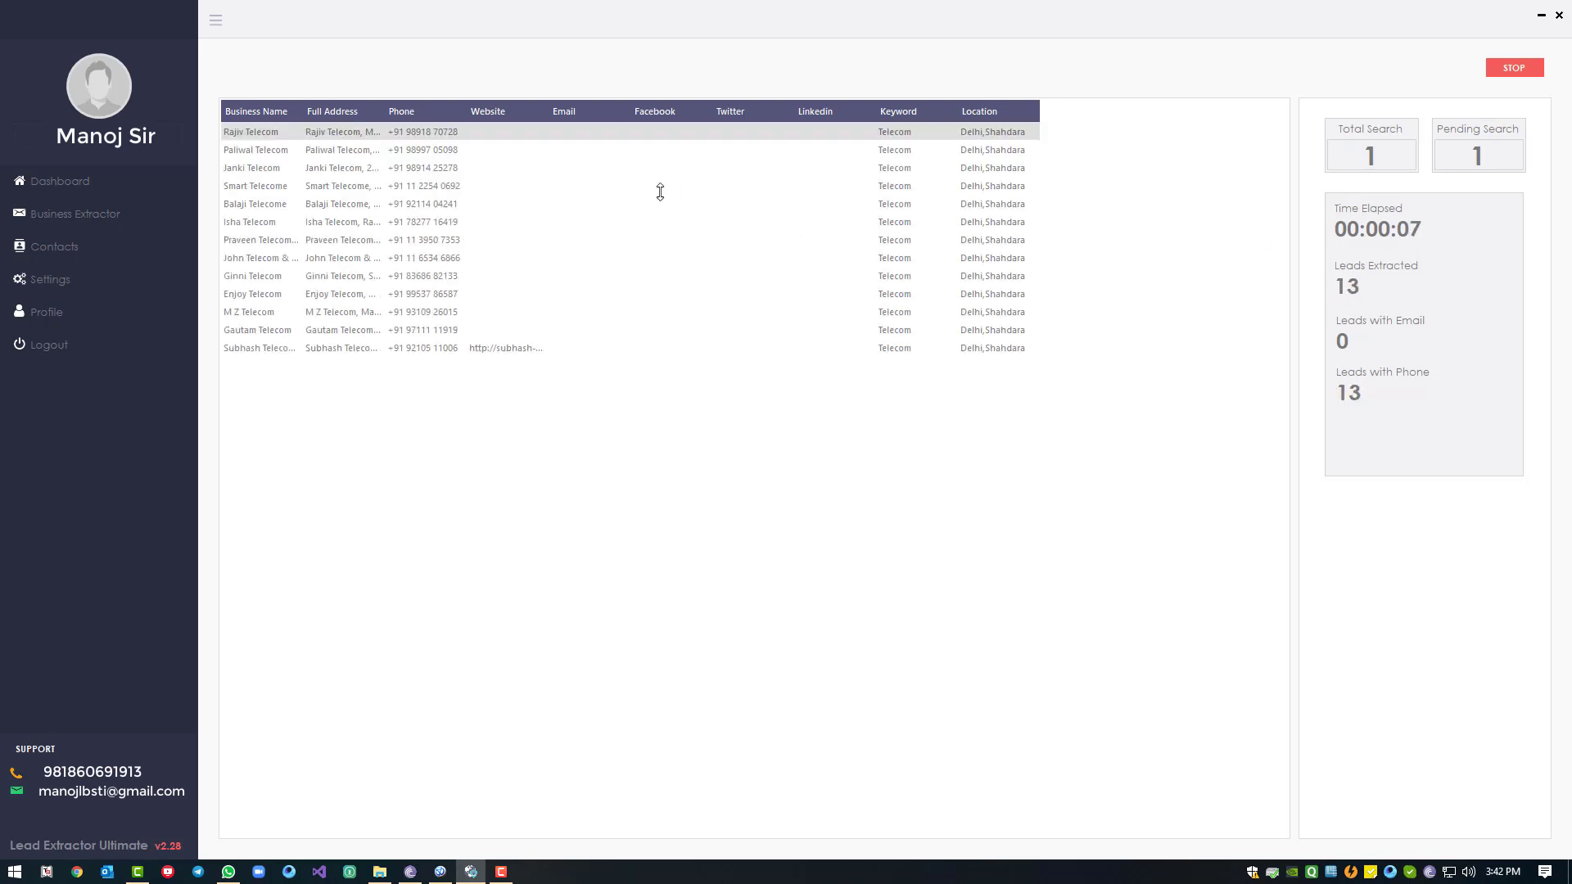
Widen the business name, full address, phone and website columns of the results table and look through the extracted leads
{"action": "left_click_drag", "start_coordinate": [302, 115], "coordinate": [826, 115]}
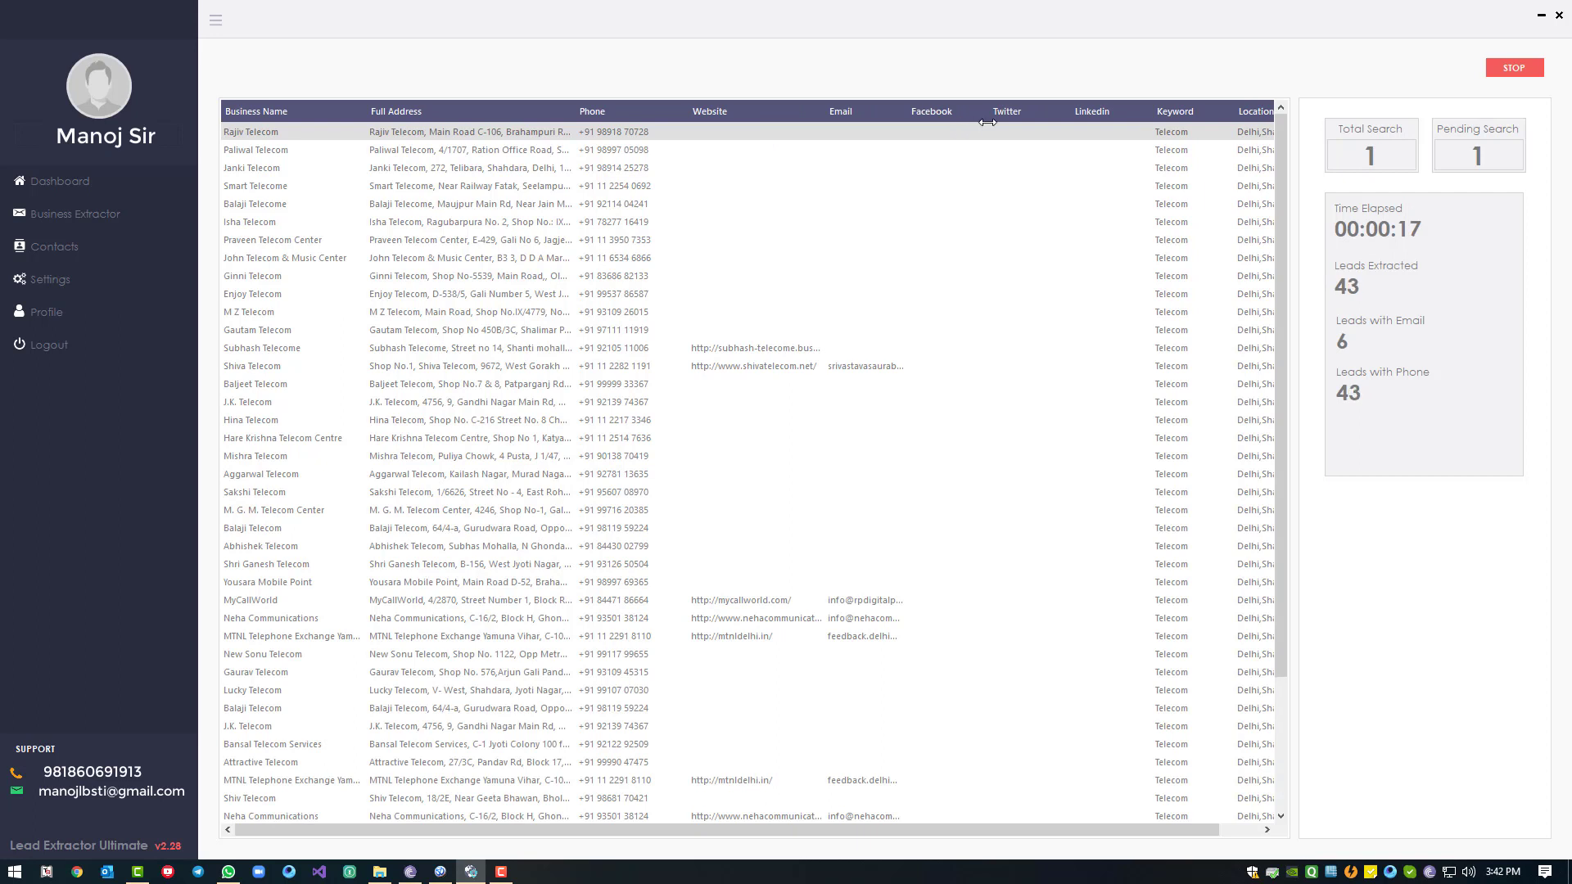
{"action": "left_click_drag", "start_coordinate": [998, 824], "coordinate": [1068, 824]}
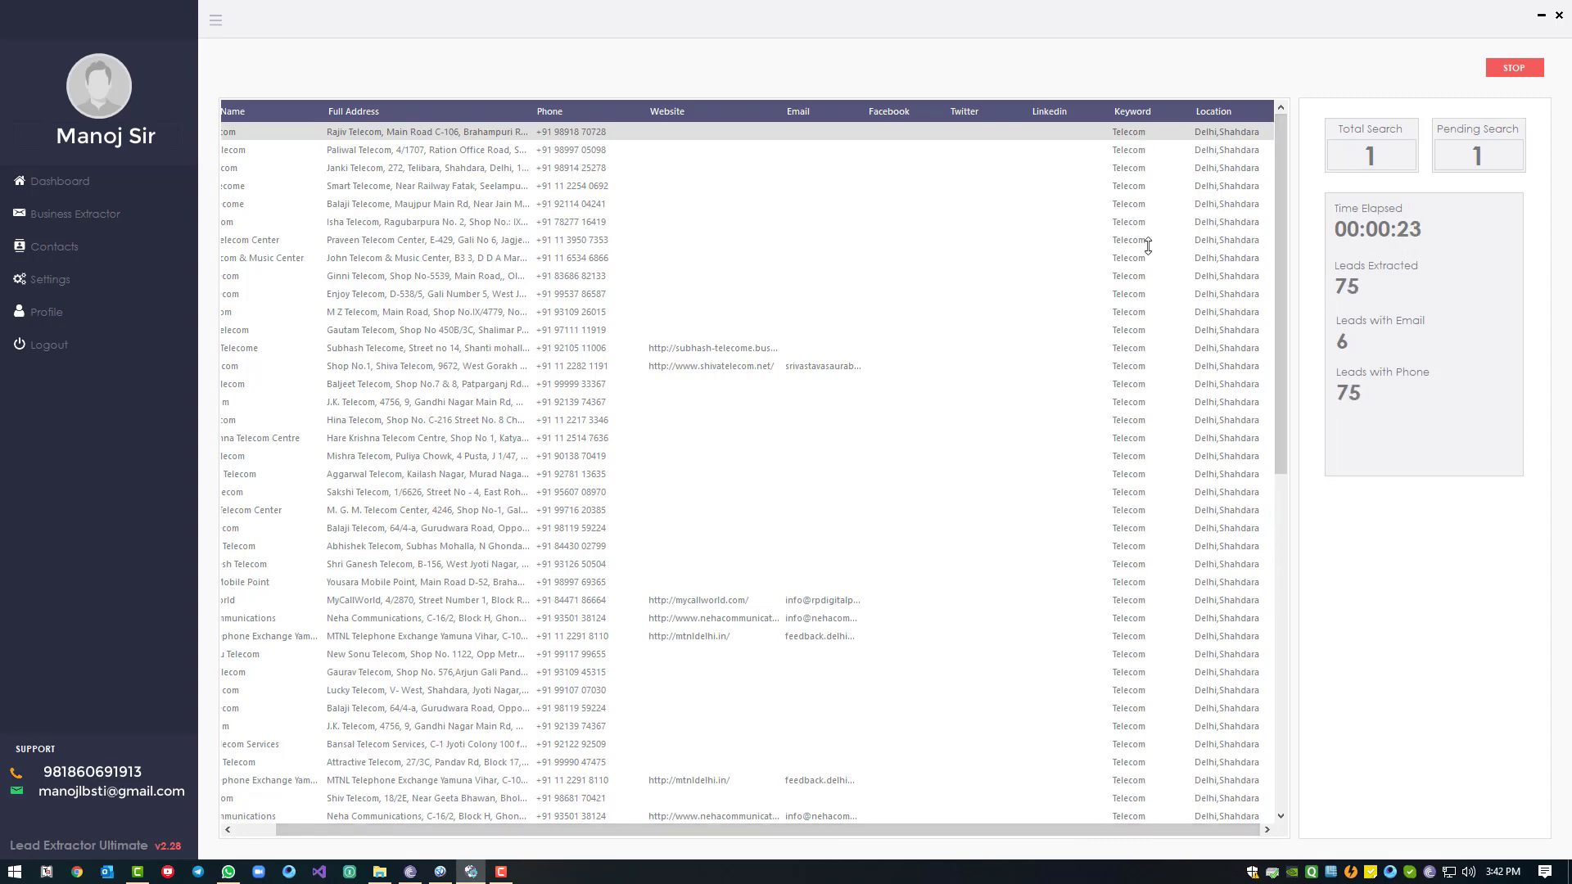
{"action": "scroll", "coordinate": [1149, 315], "scroll_direction": "down", "scroll_amount": 5}
{"action": "scroll", "coordinate": [1150, 317], "scroll_direction": "down", "scroll_amount": 10}
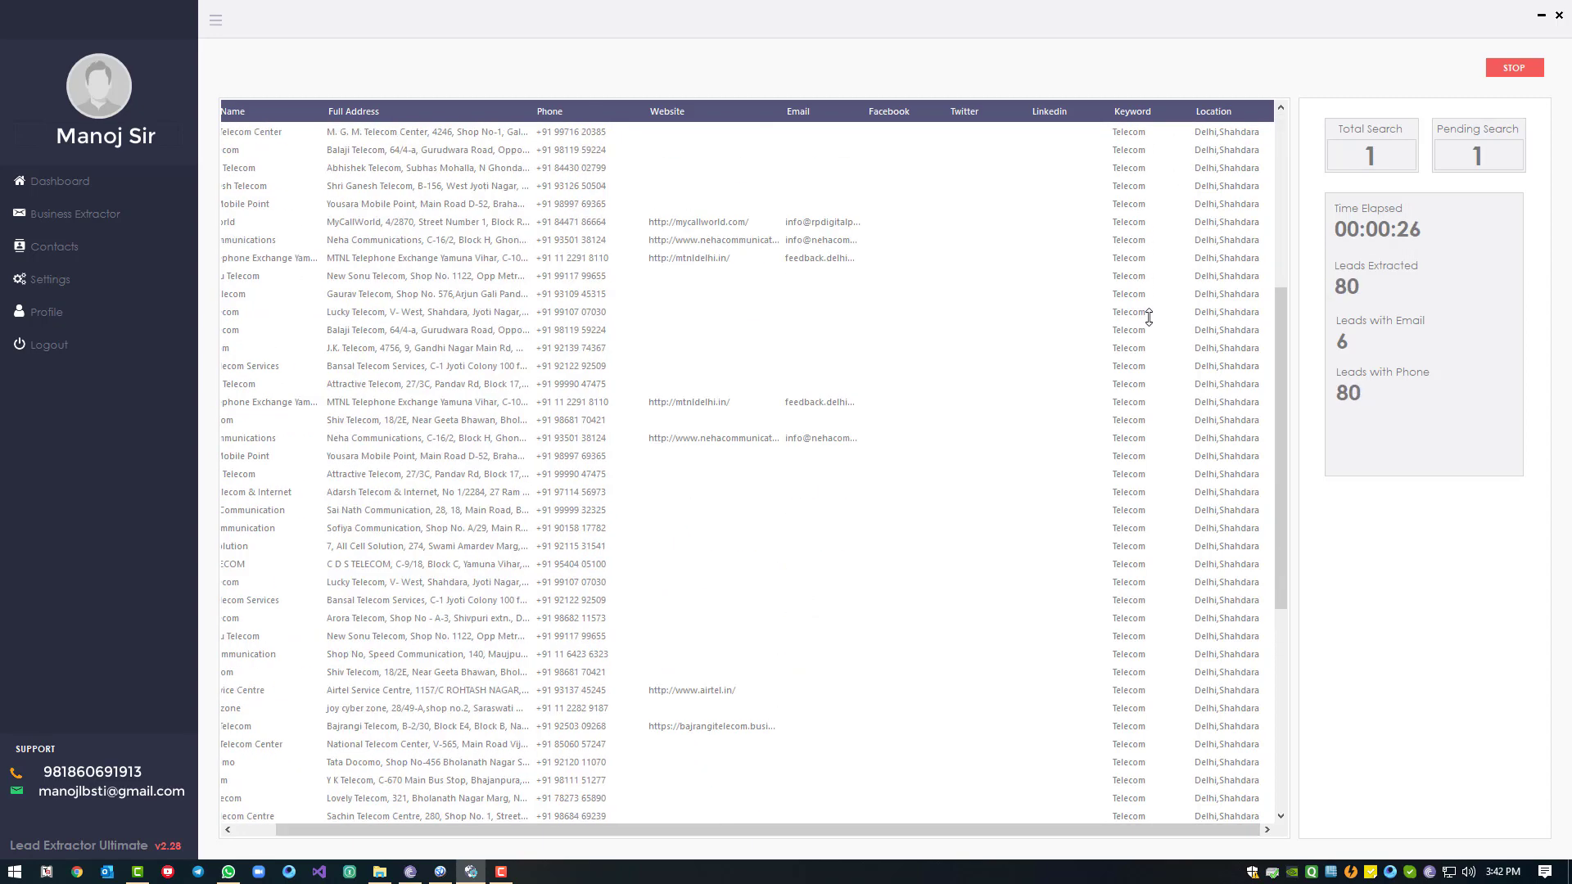
{"action": "left_click_drag", "start_coordinate": [554, 831], "coordinate": [482, 835]}
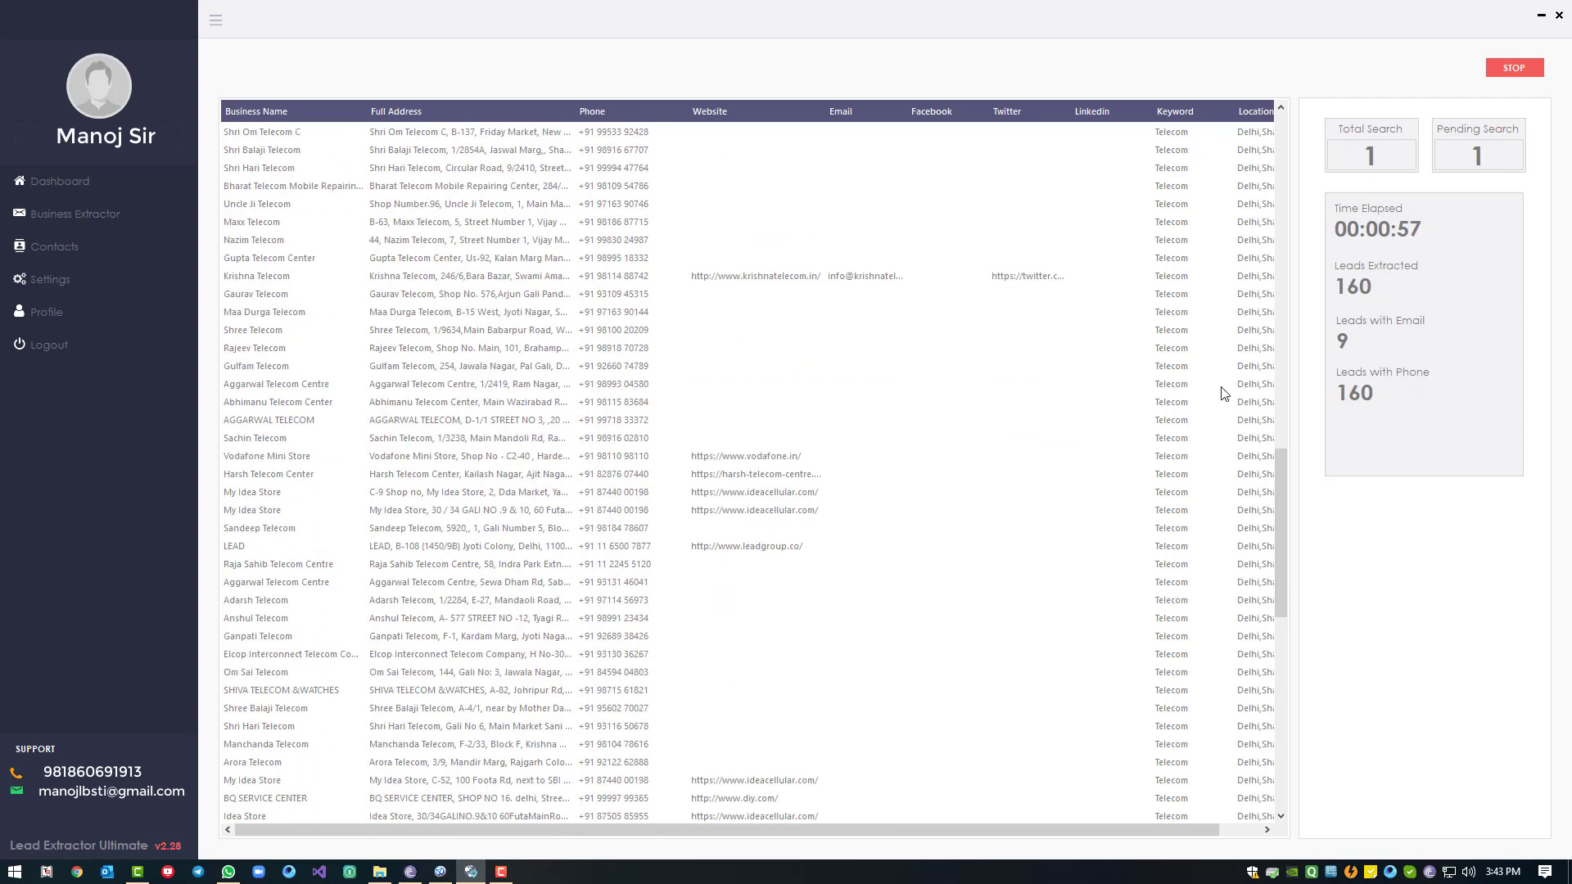
Stop the running Telecom lead search and dismiss the completion message
{"action": "left_click", "coordinate": [1523, 71]}
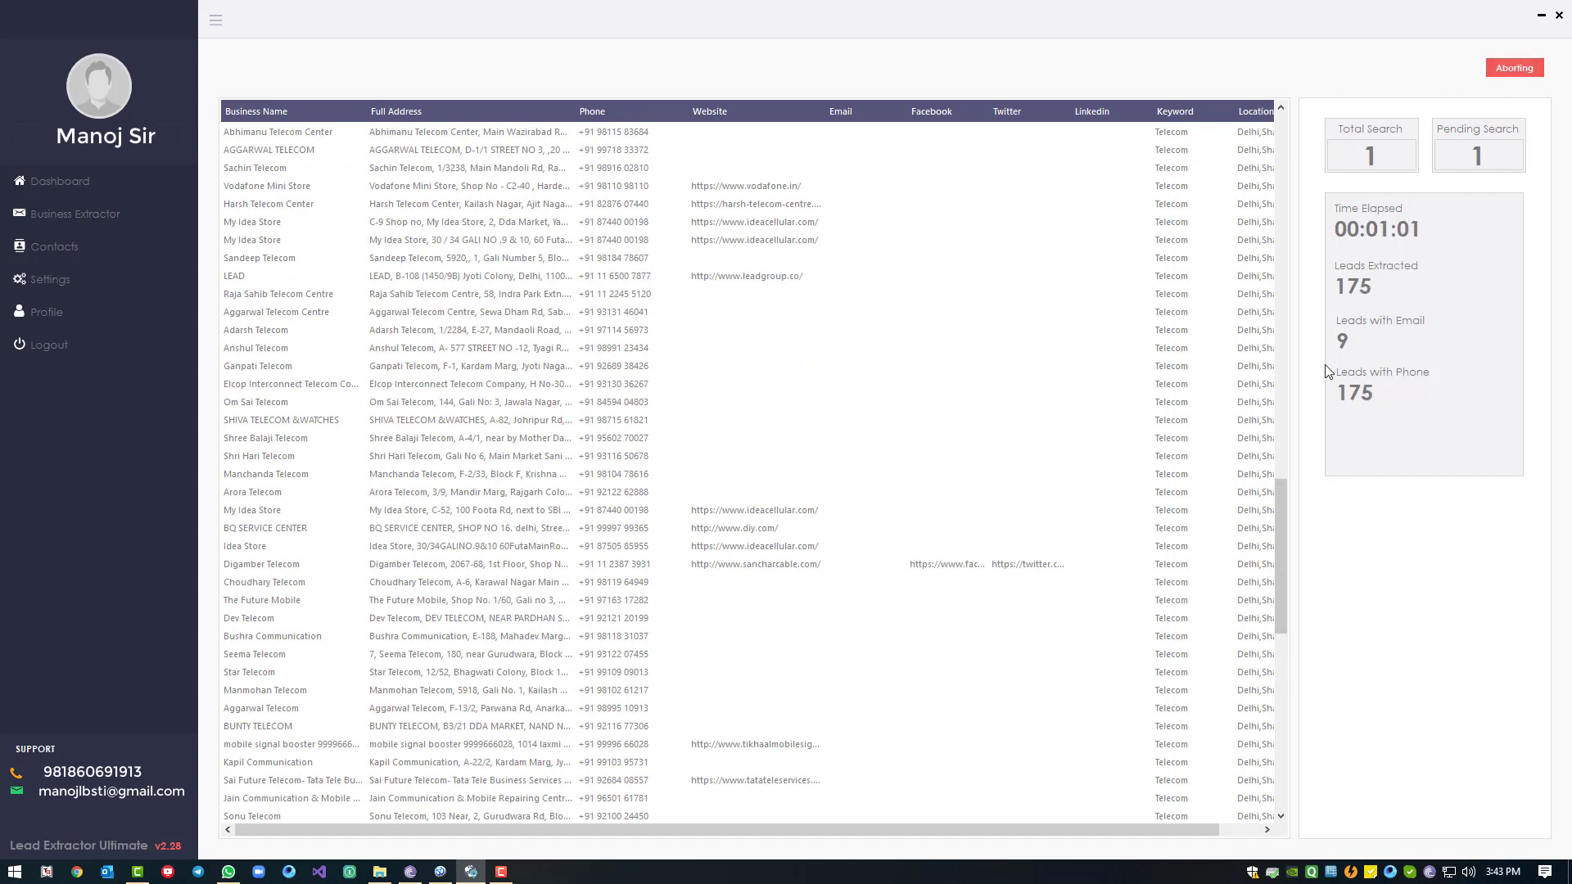
{"action": "left_click_drag", "start_coordinate": [1283, 515], "coordinate": [1286, 434]}
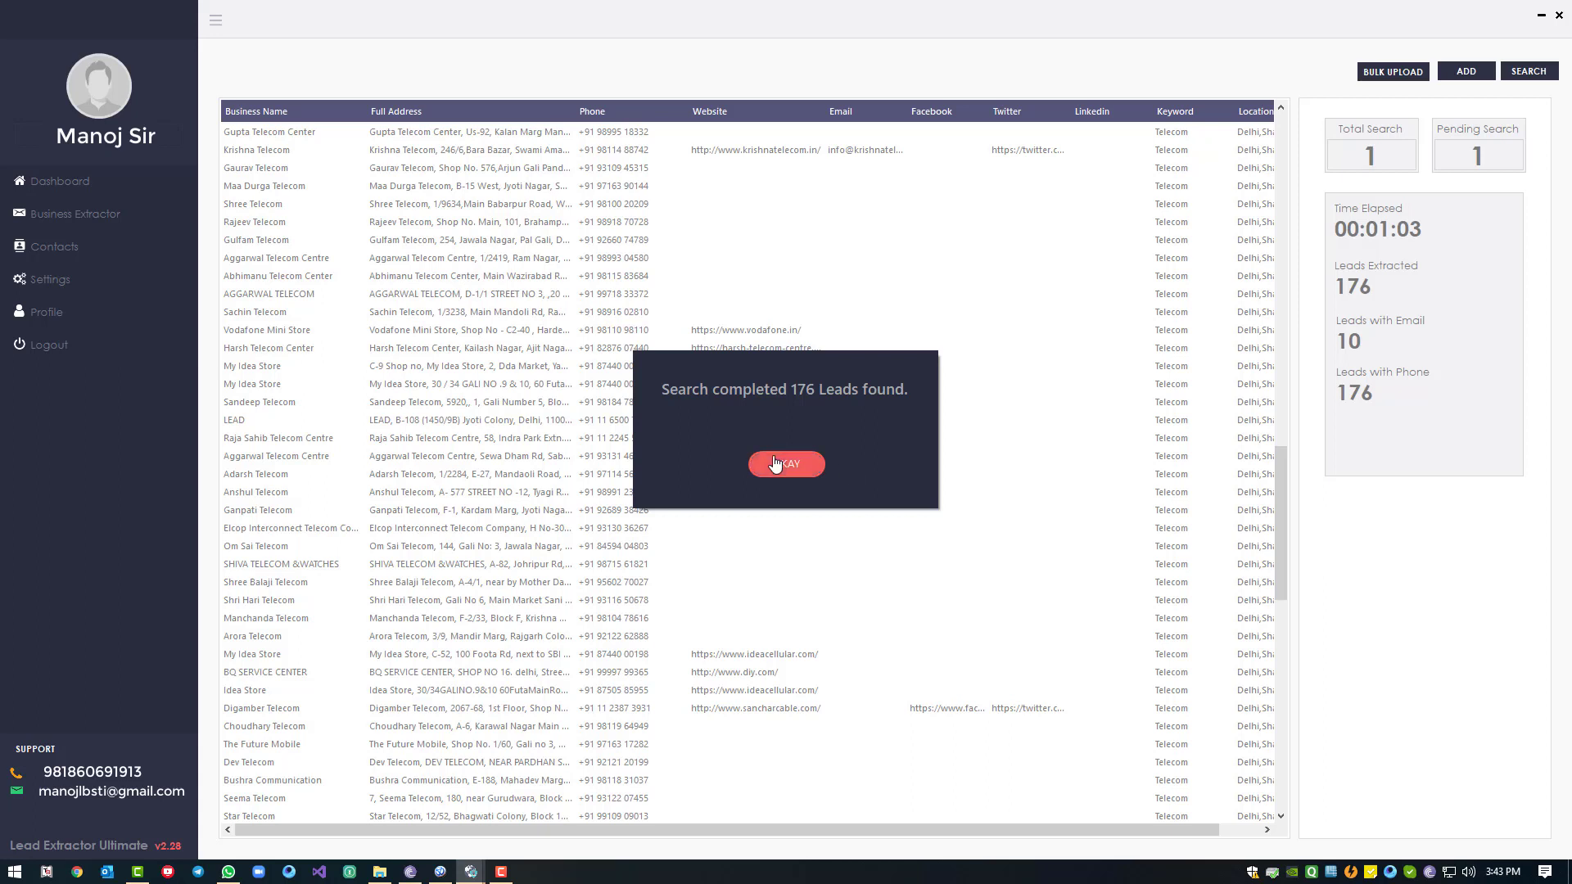
{"action": "left_click", "coordinate": [776, 465]}
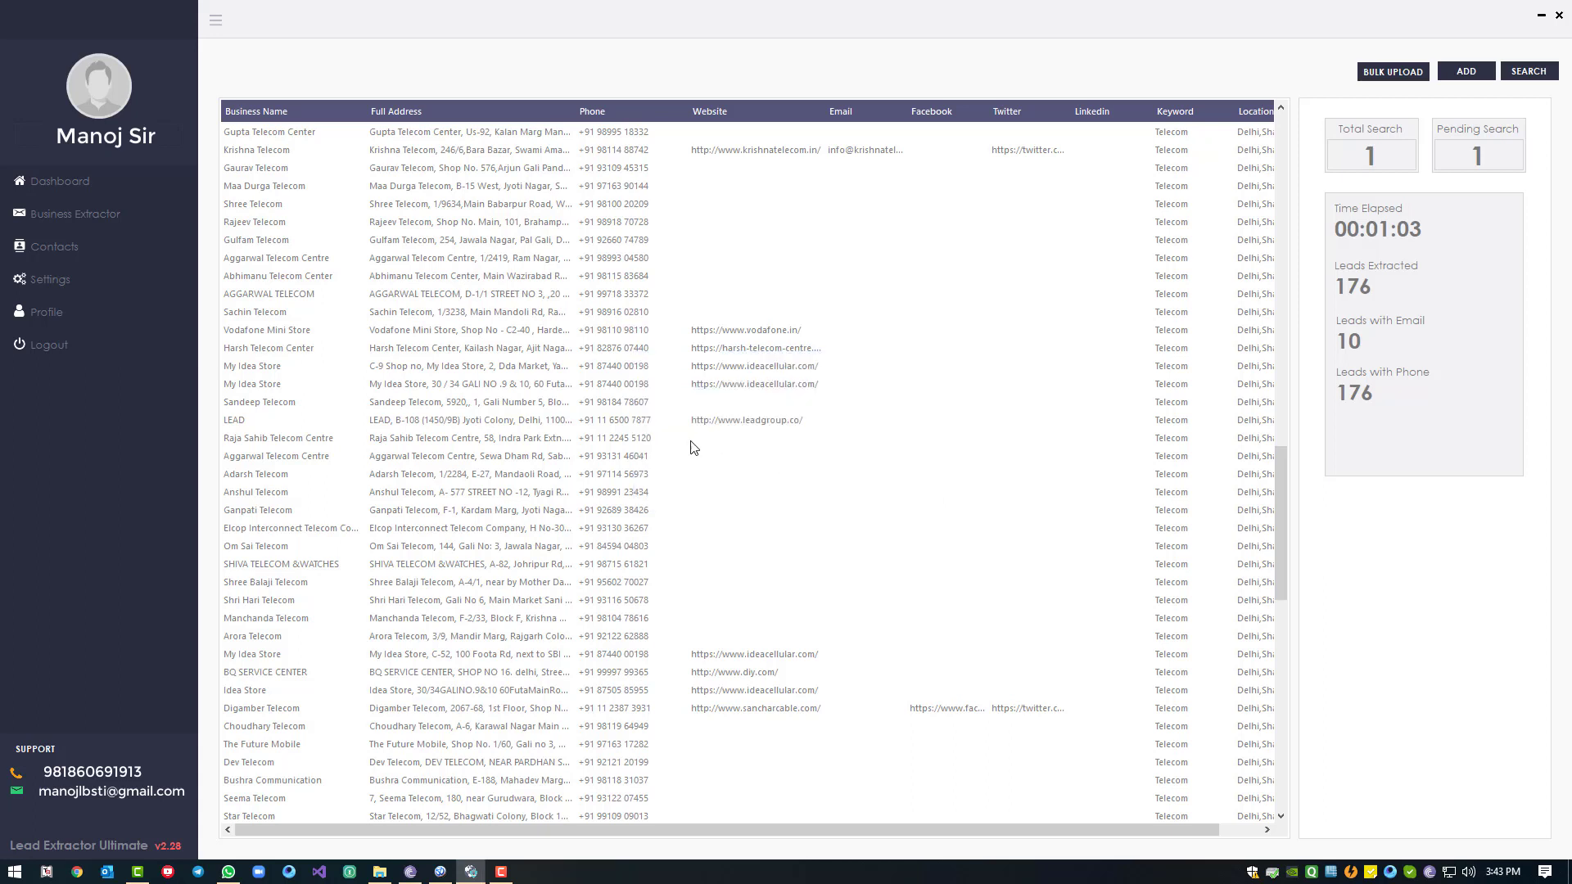
List the saved contacts of the Telecom-Delhi,Shahdara group in contact management
{"action": "left_click", "coordinate": [70, 248]}
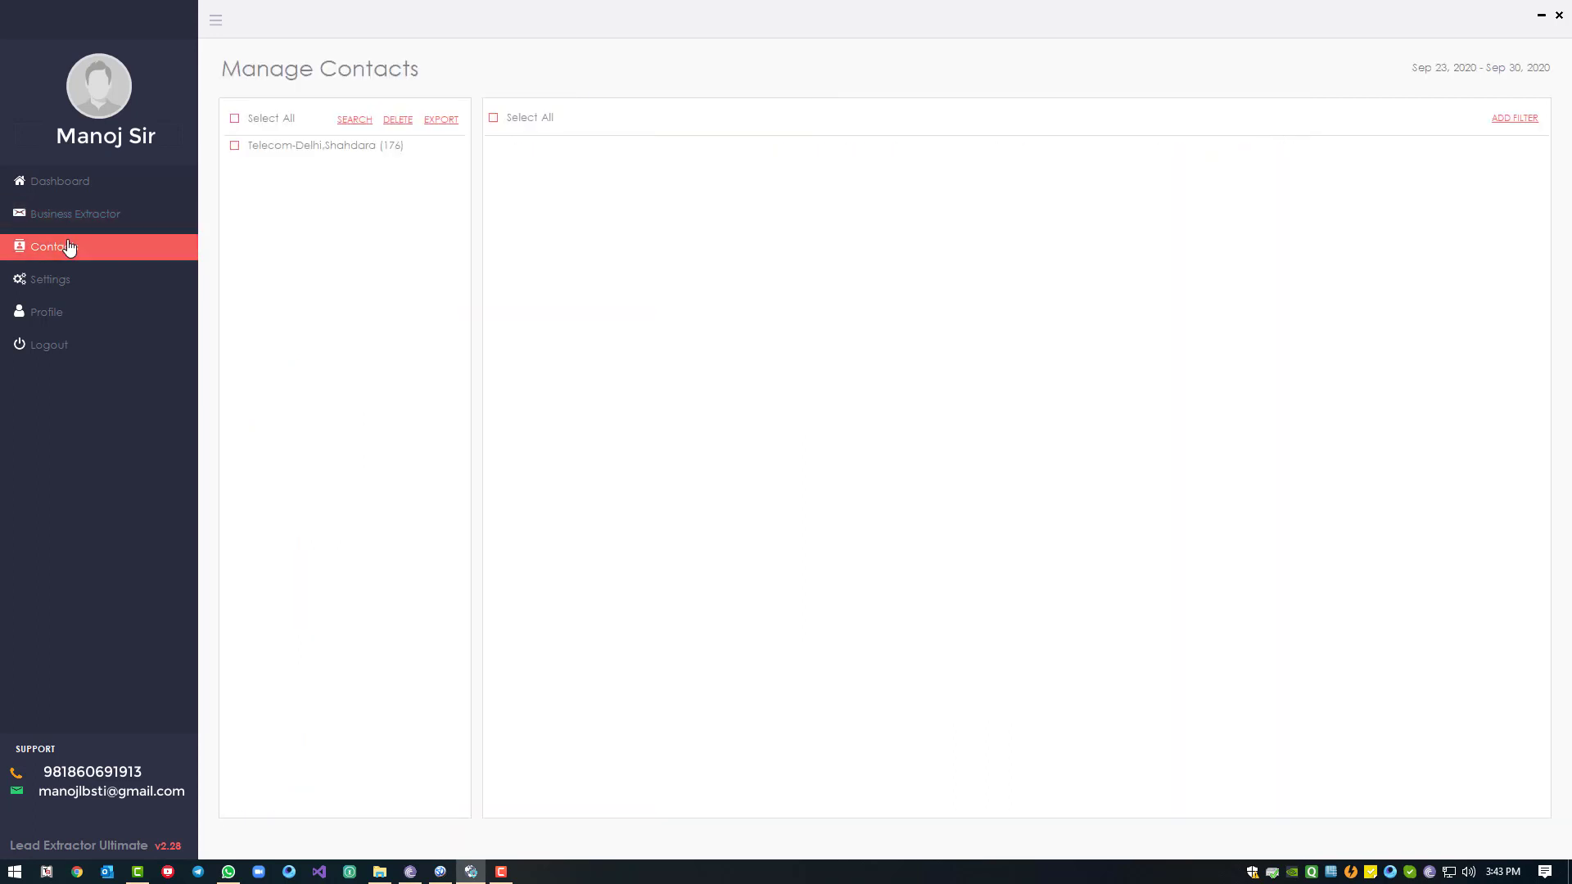
{"action": "left_click", "coordinate": [235, 147]}
{"action": "left_click", "coordinate": [356, 121]}
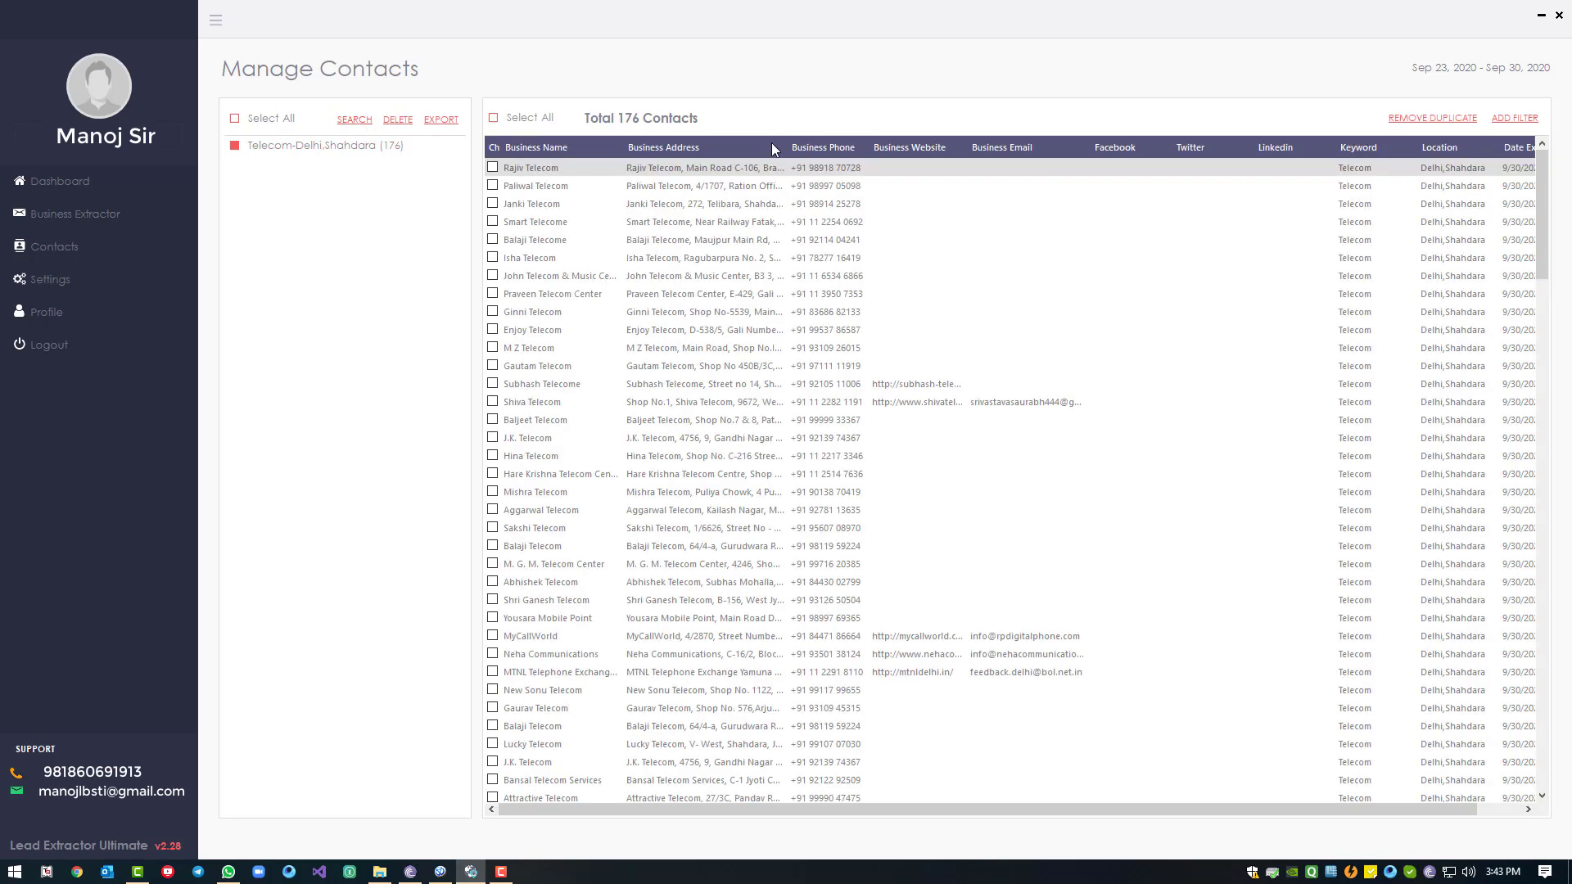
Export the Telecom-Delhi,Shahdara contacts as a CSV file named Telecome Shop on the Practice (D:) drive
{"action": "left_click", "coordinate": [428, 123]}
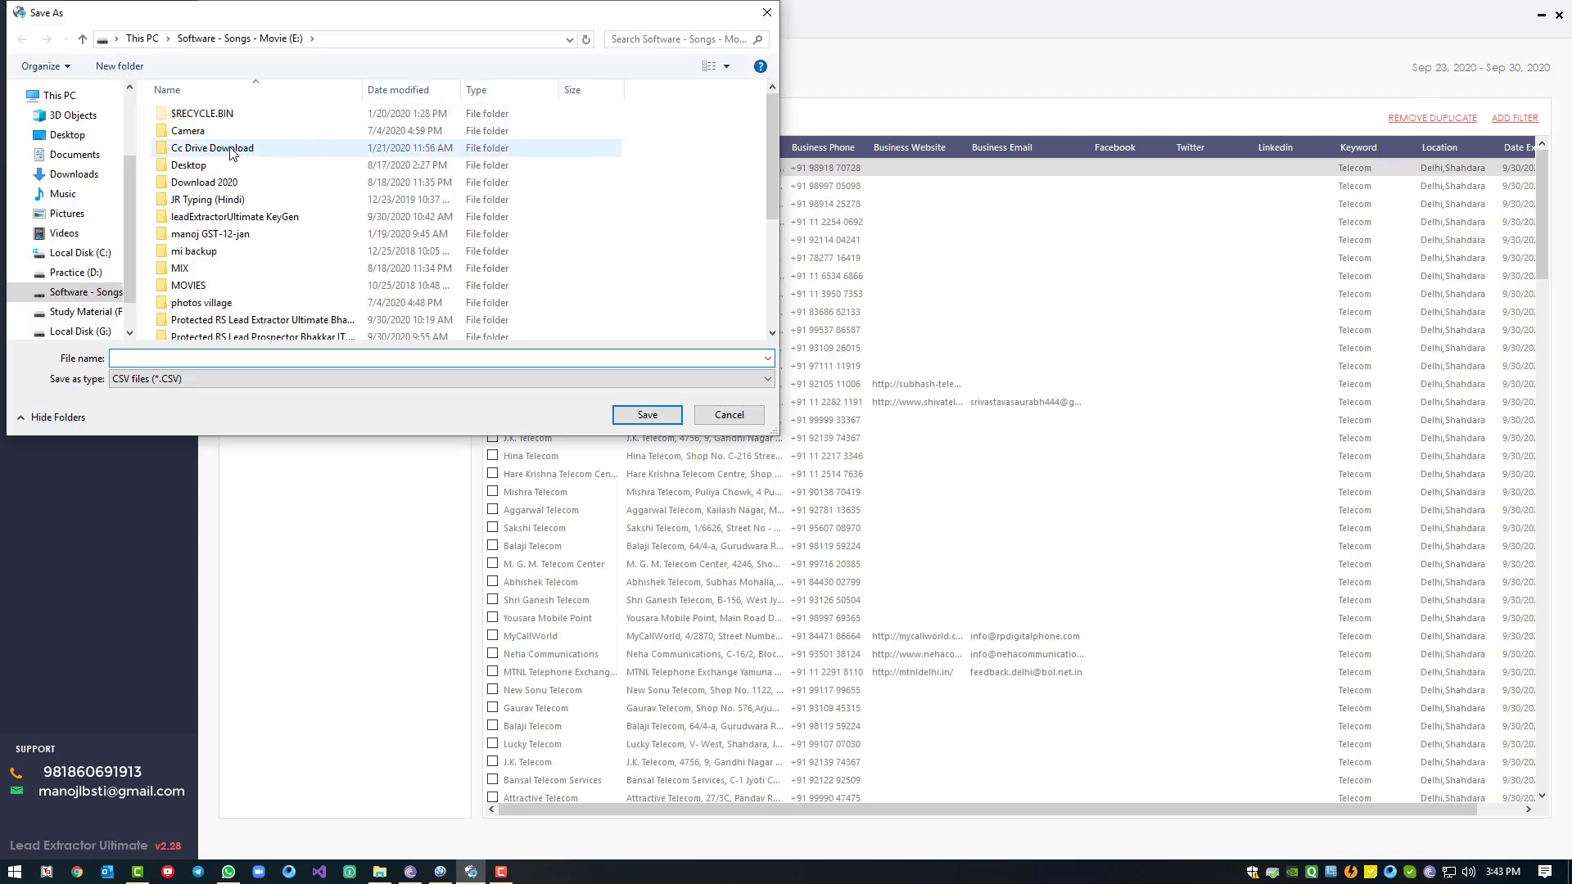
{"action": "left_click", "coordinate": [76, 272]}
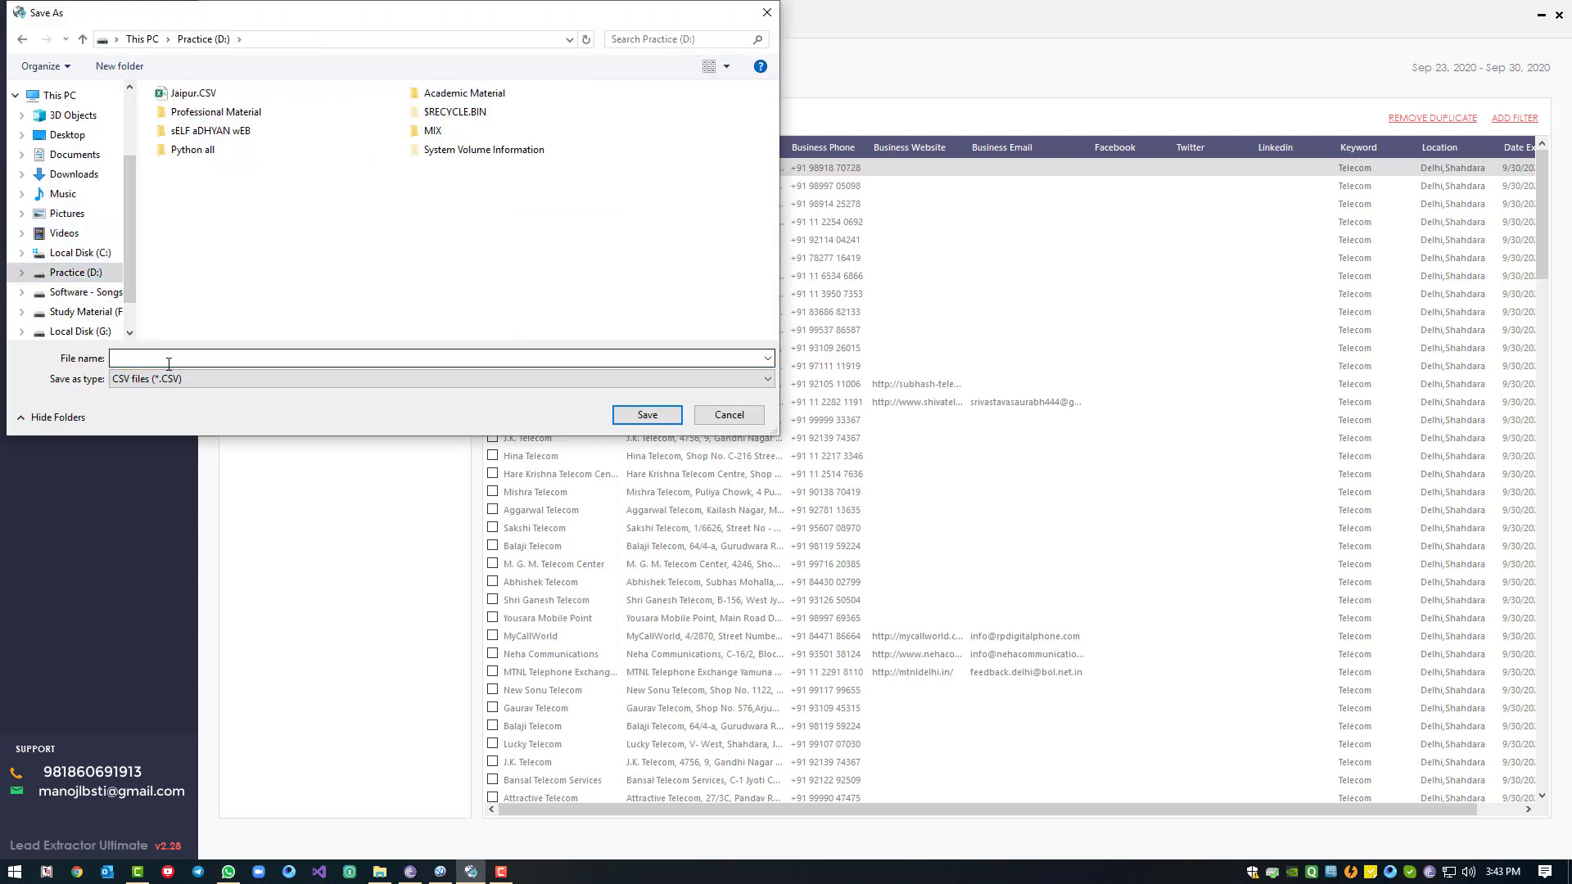
{"action": "left_click", "coordinate": [168, 364]}
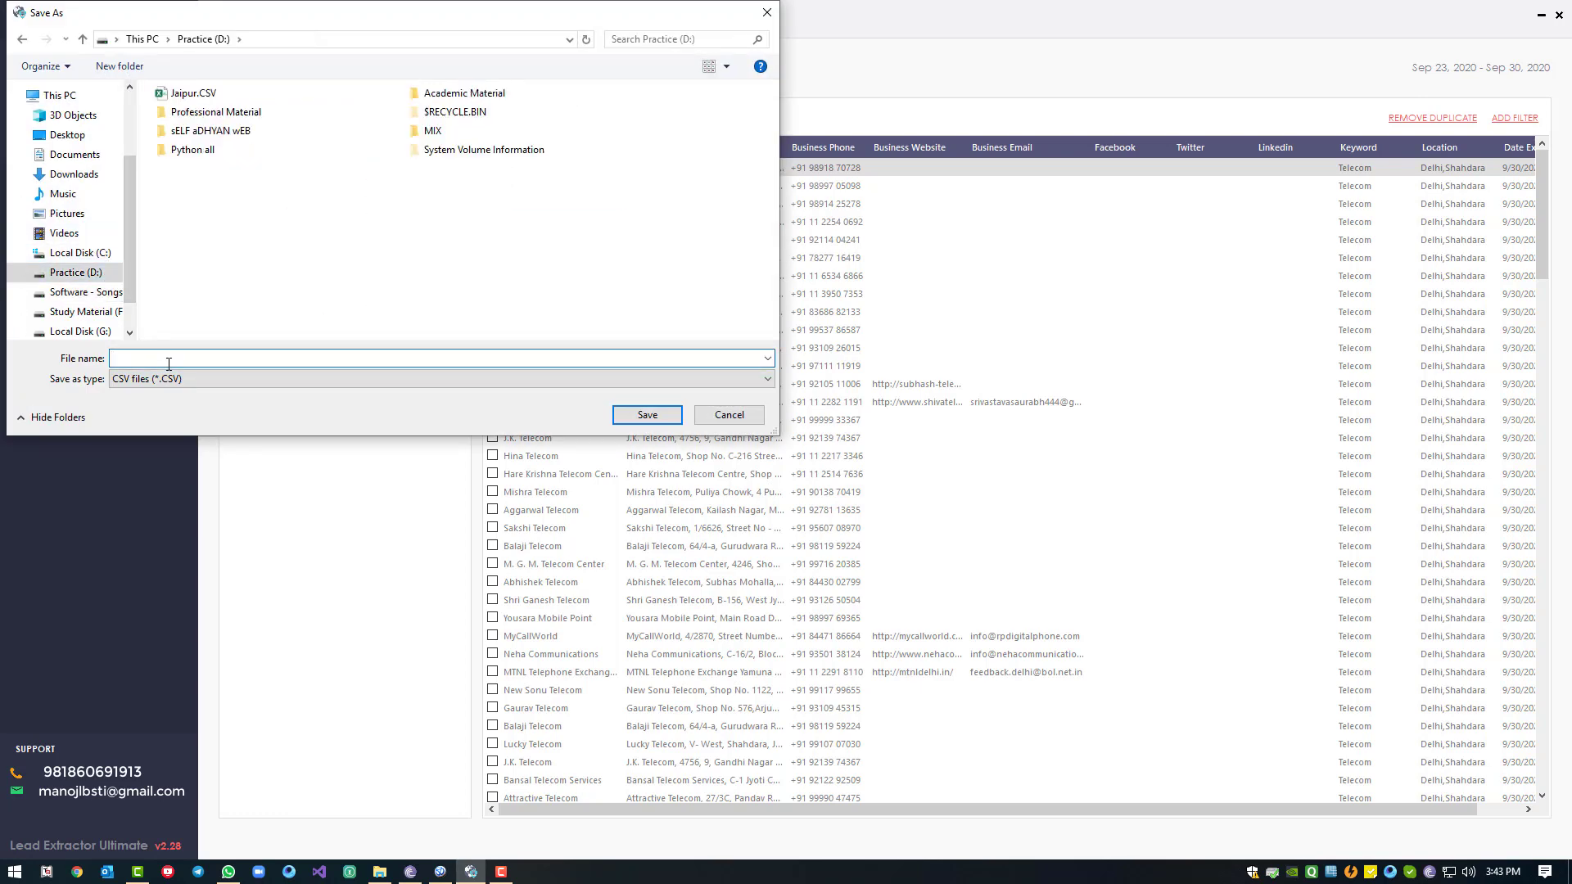
{"action": "type", "text": "Telecome Shop"}
{"action": "key", "text": "Return"}
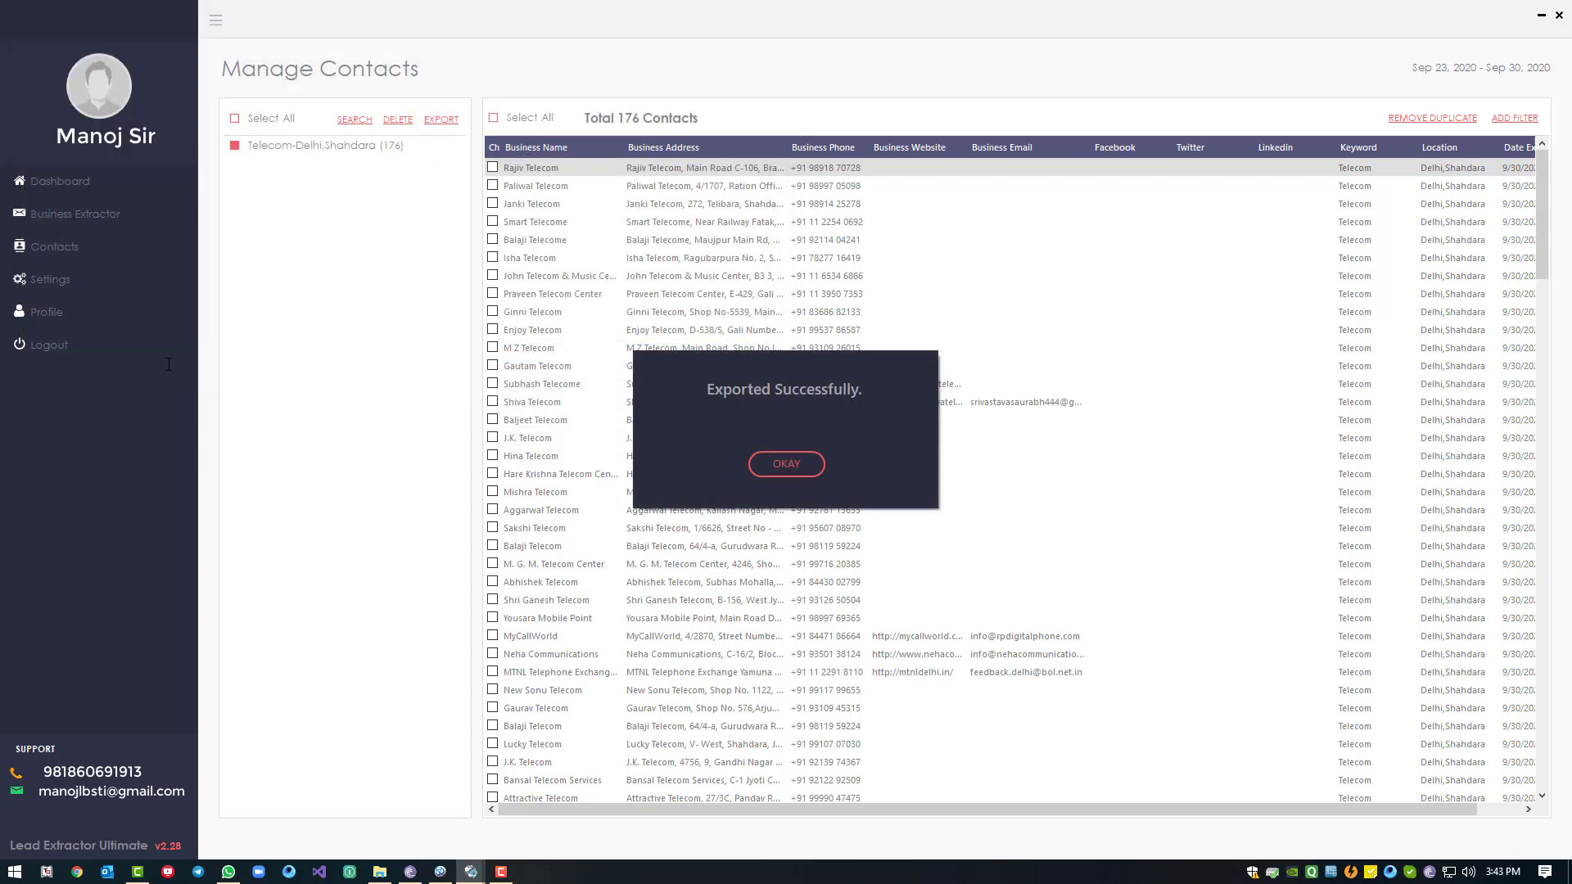
{"action": "left_click", "coordinate": [786, 463]}
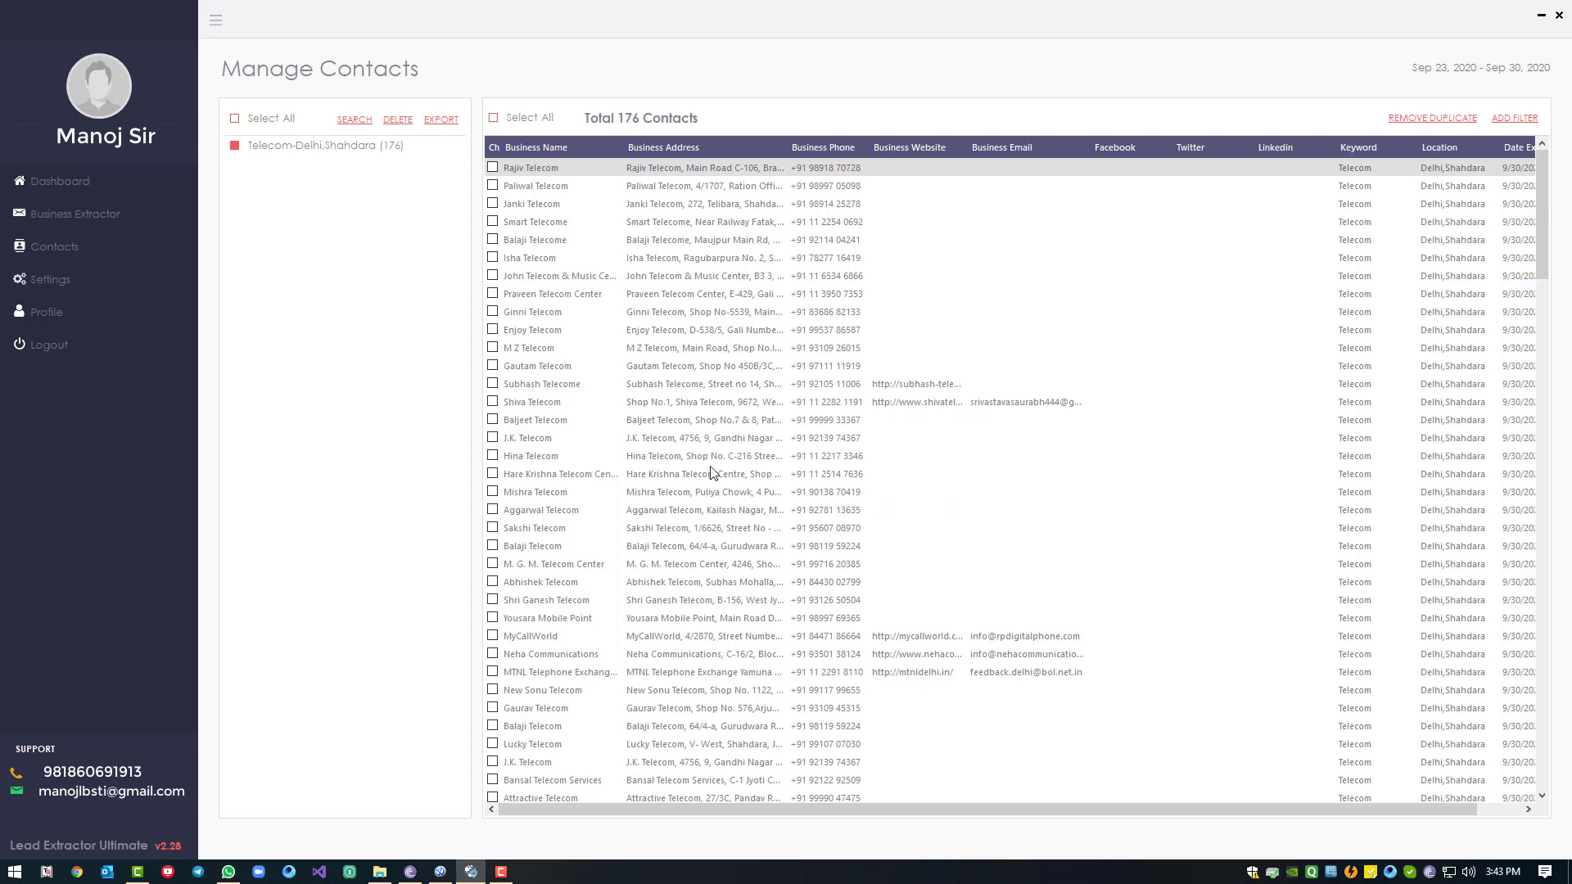
Switch to File Explorer and open Telecome Shop.CSV from the Practice (D:) drive in Excel
{"action": "key", "text": "super+e"}
{"action": "left_click", "coordinate": [439, 304]}
{"action": "double_click", "coordinate": [439, 304]}
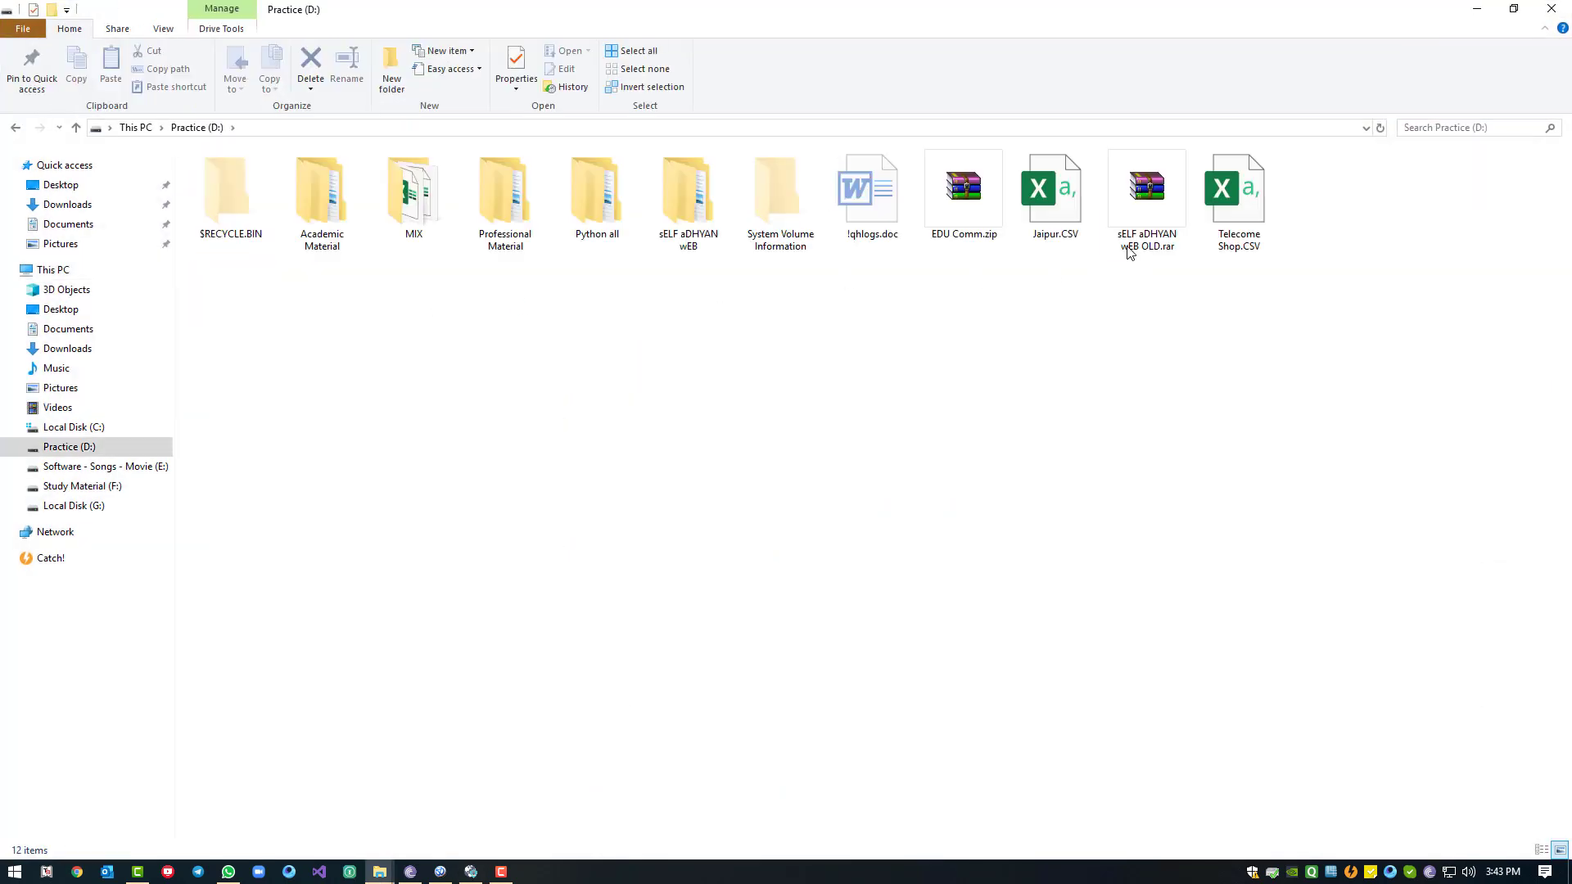
{"action": "left_click", "coordinate": [1220, 210]}
{"action": "double_click", "coordinate": [1220, 210]}
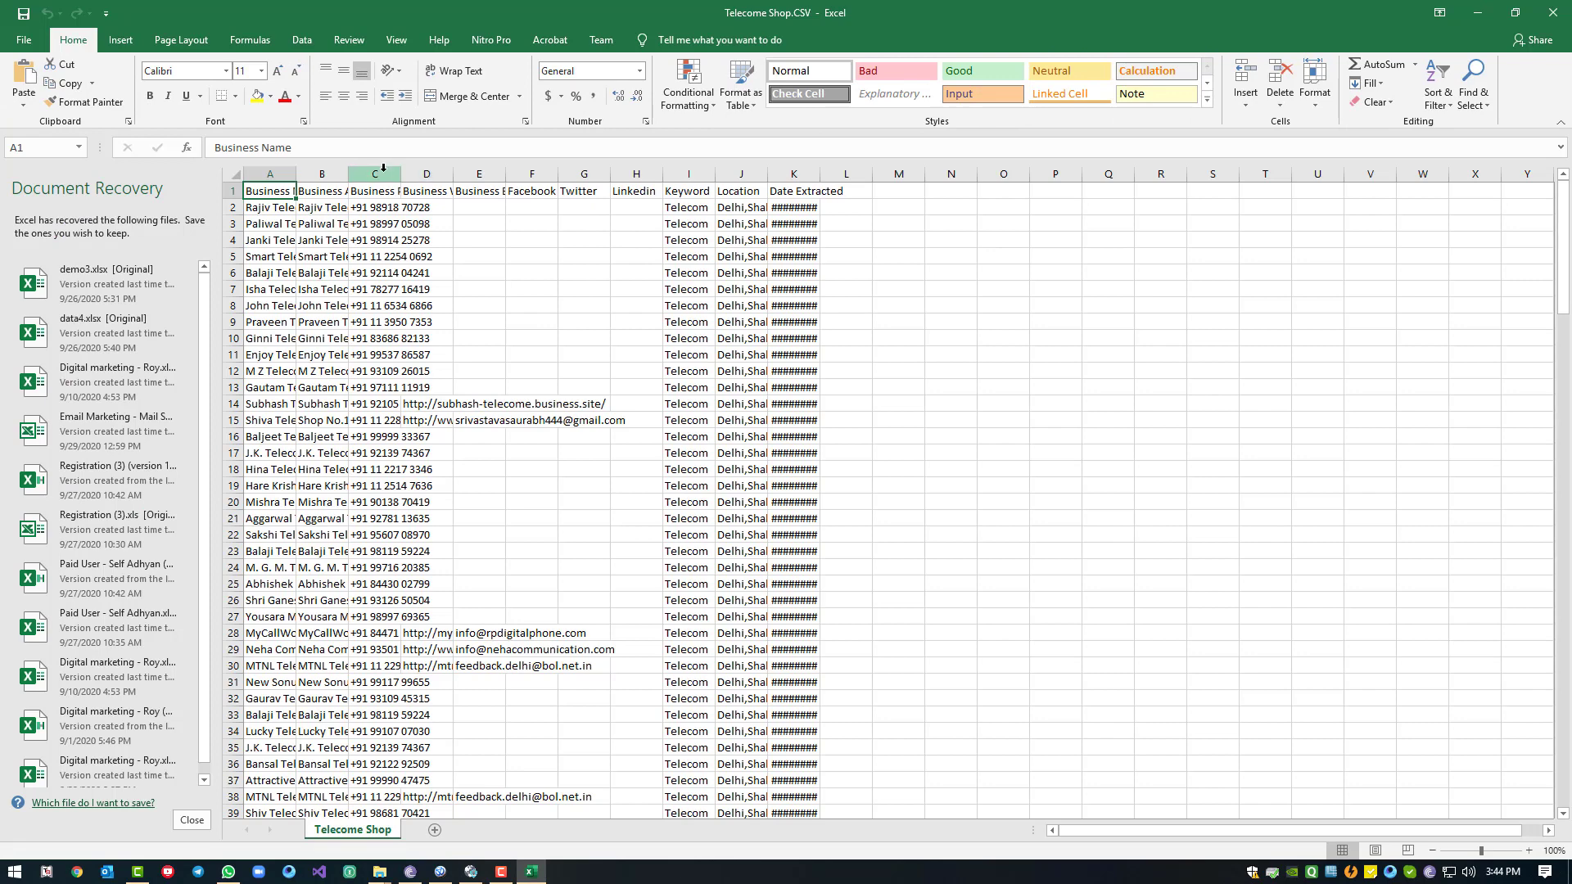
Fit the Business Name column to its contents and close Document Recovery, choosing to remove the recovered files
{"action": "double_click", "coordinate": [295, 174]}
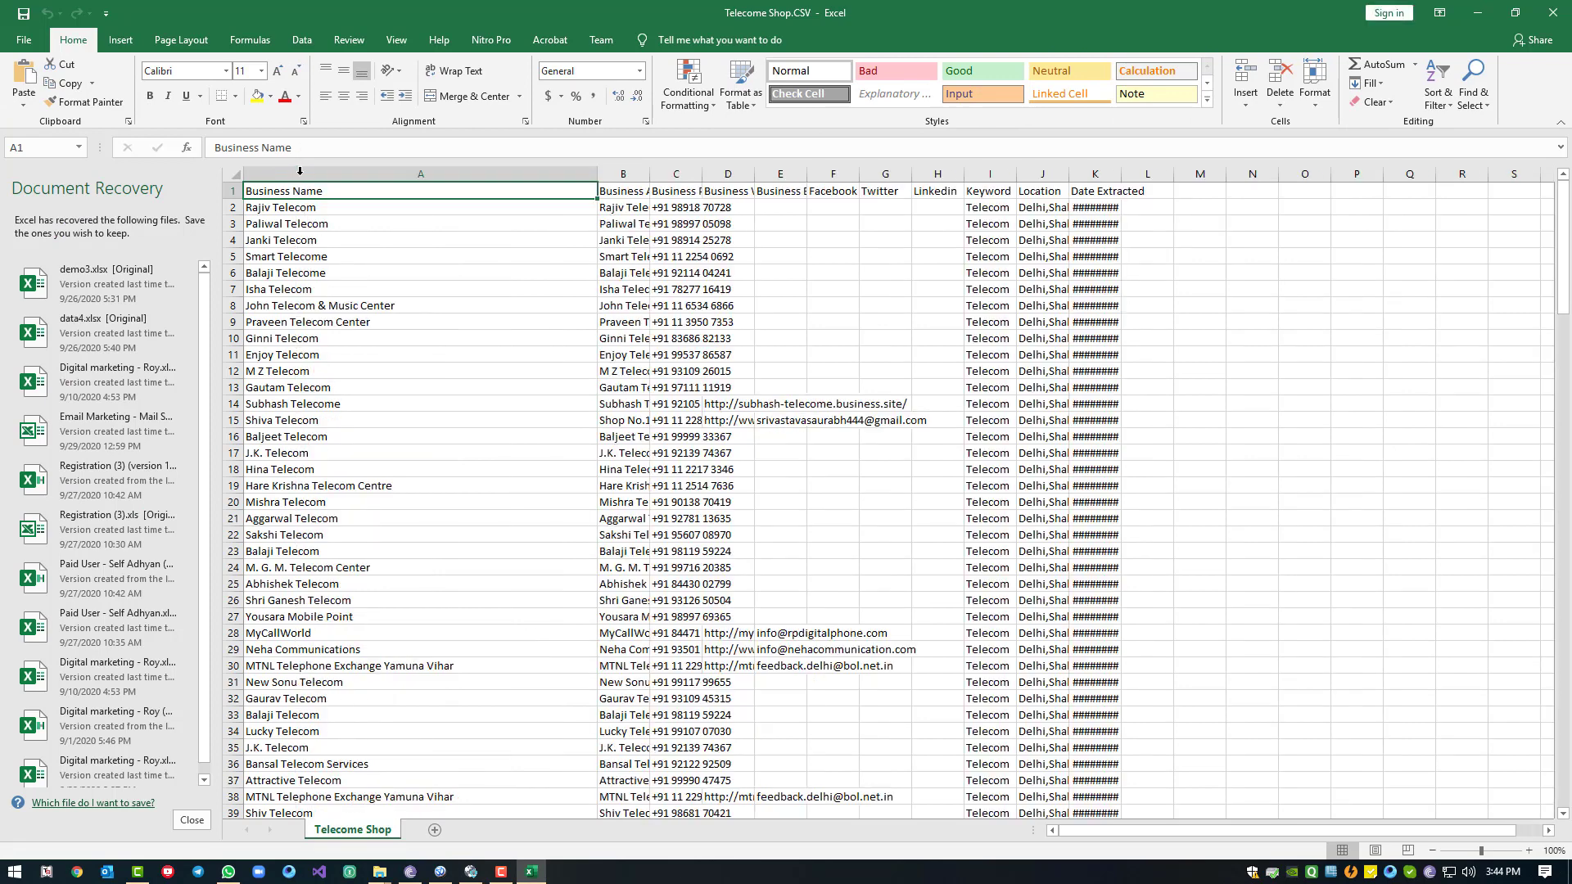
{"action": "left_click", "coordinate": [191, 818]}
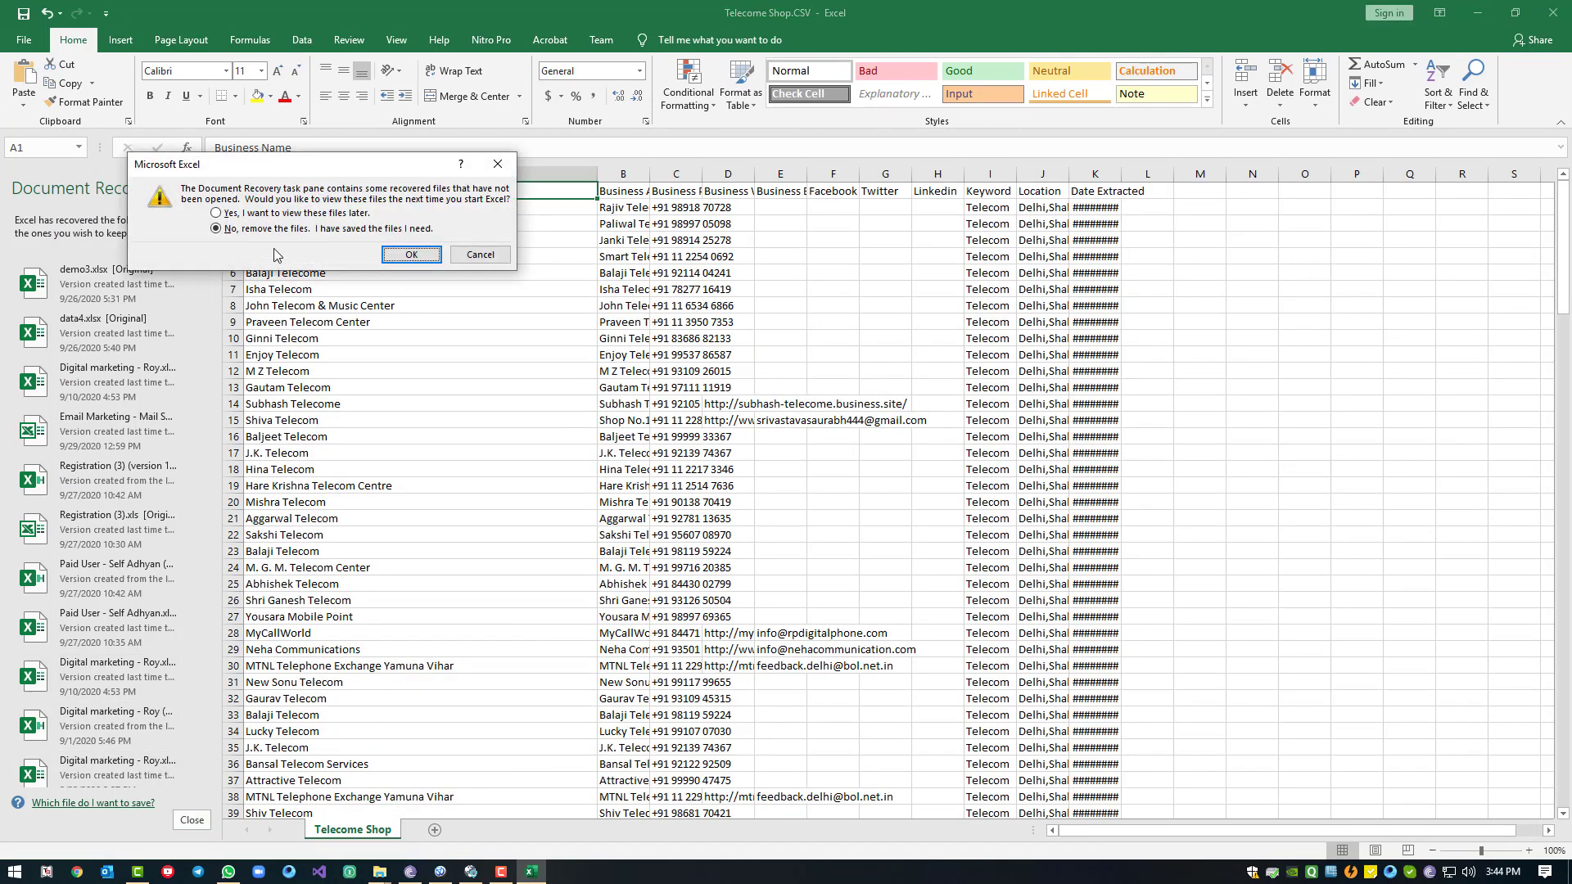
{"action": "left_click", "coordinate": [405, 258]}
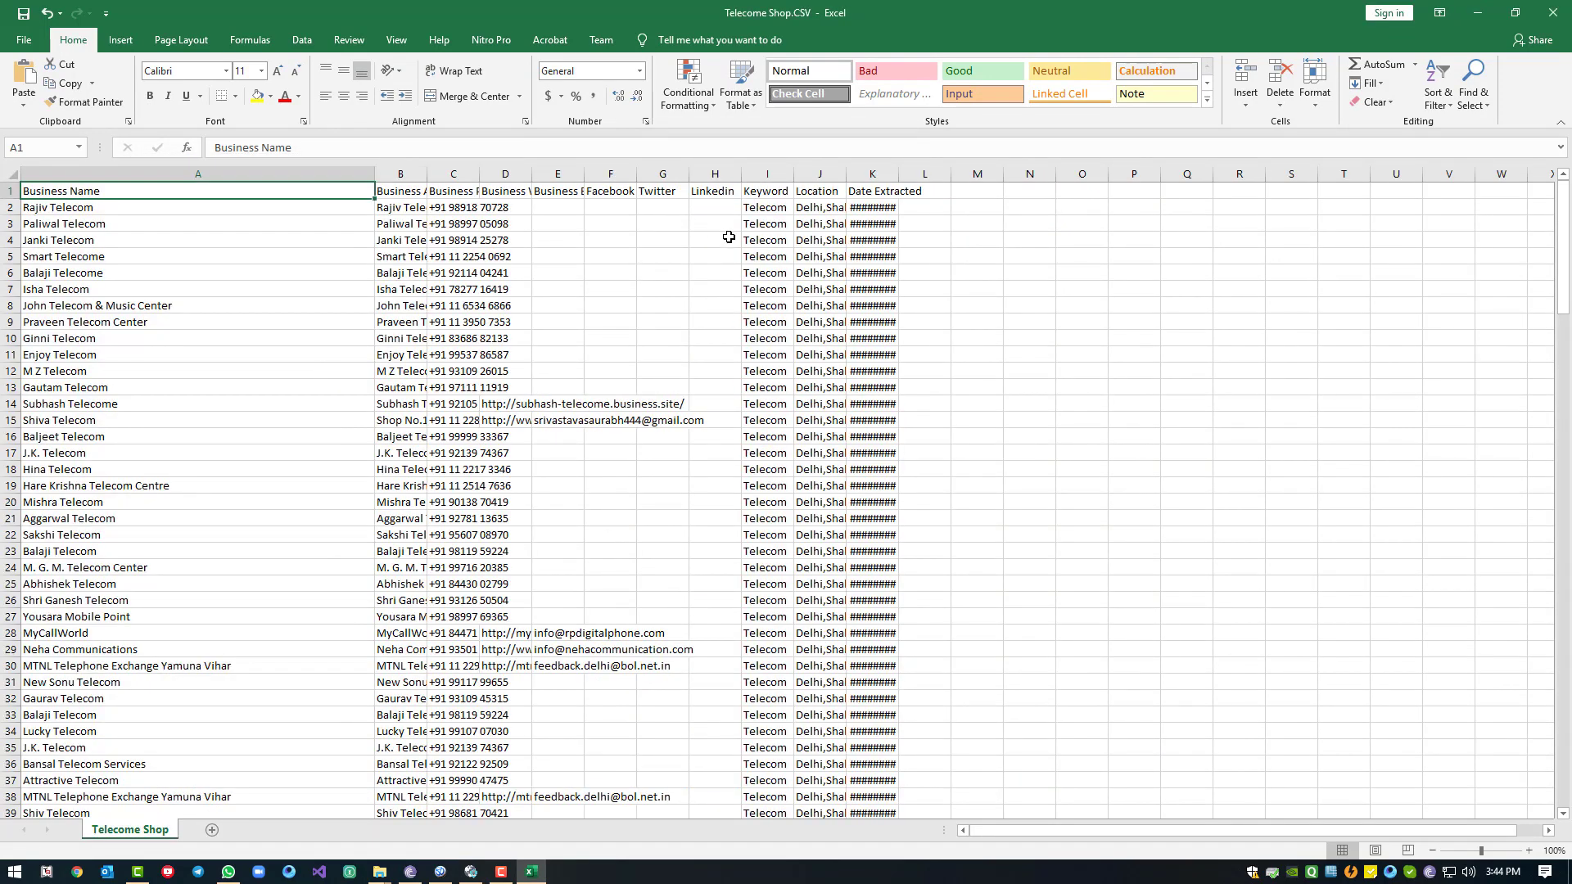
Fit the Keyword, Location and Date Extracted columns to their contents
{"action": "double_click", "coordinate": [793, 174]}
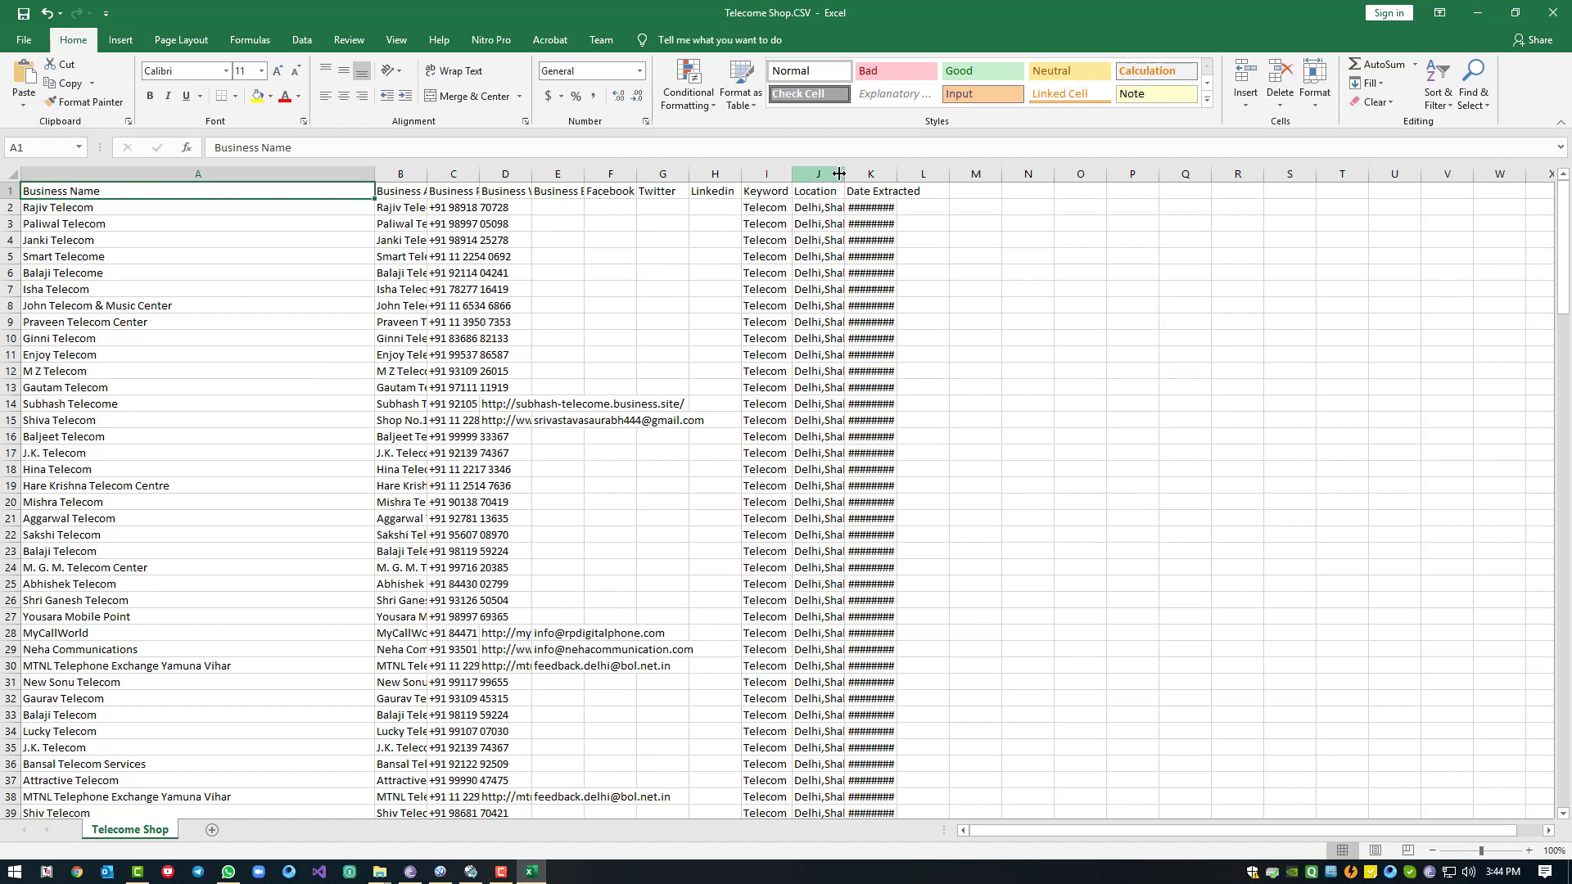
{"action": "double_click", "coordinate": [844, 173]}
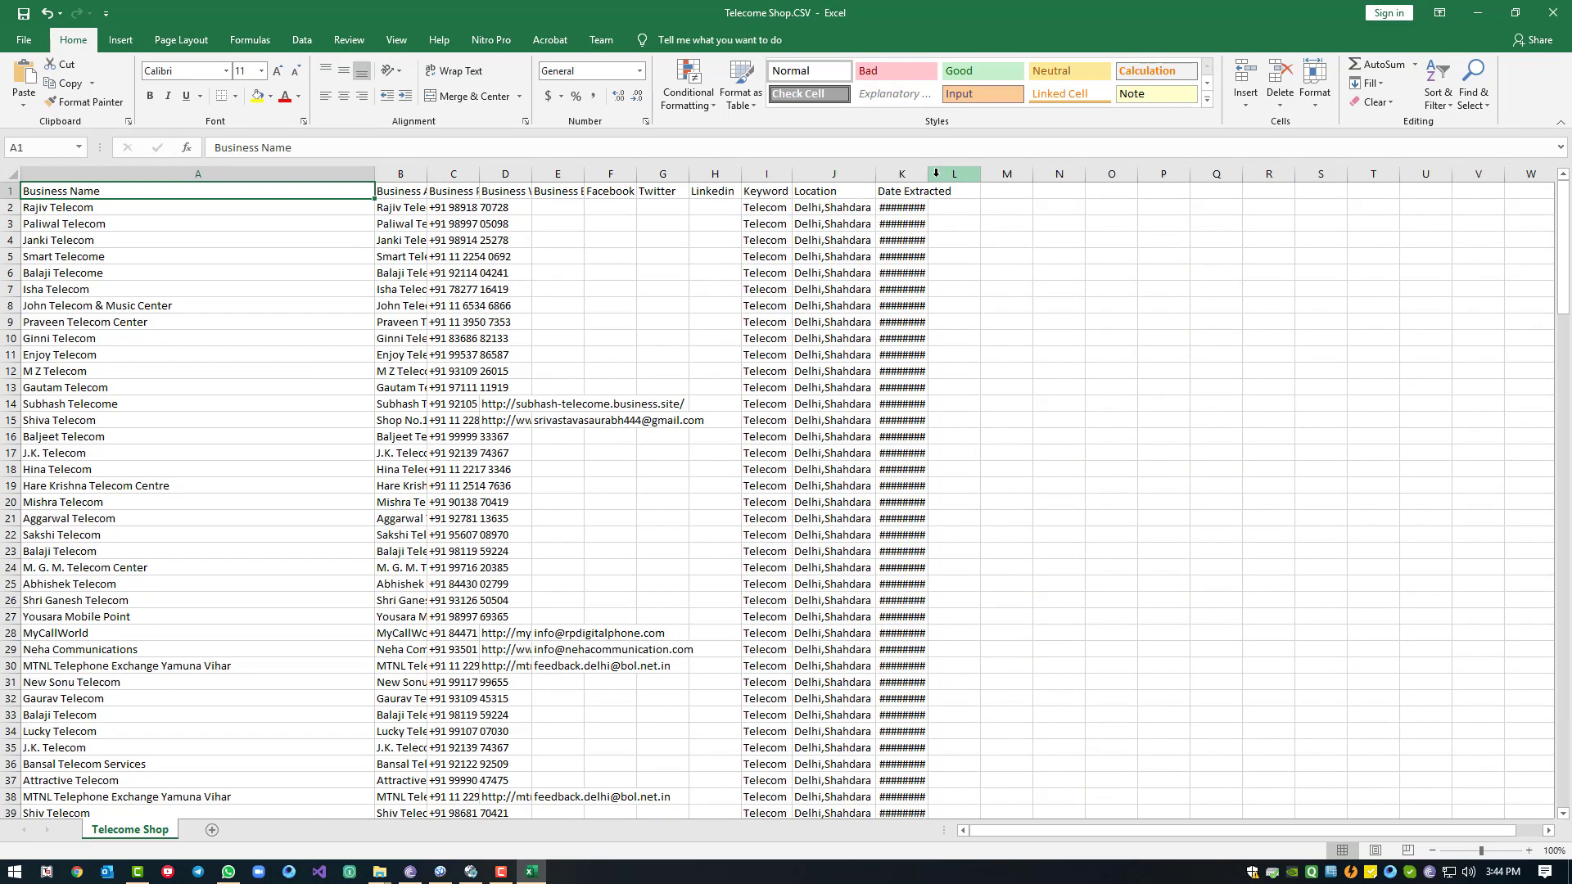
{"action": "left_click", "coordinate": [935, 173]}
{"action": "double_click", "coordinate": [929, 175]}
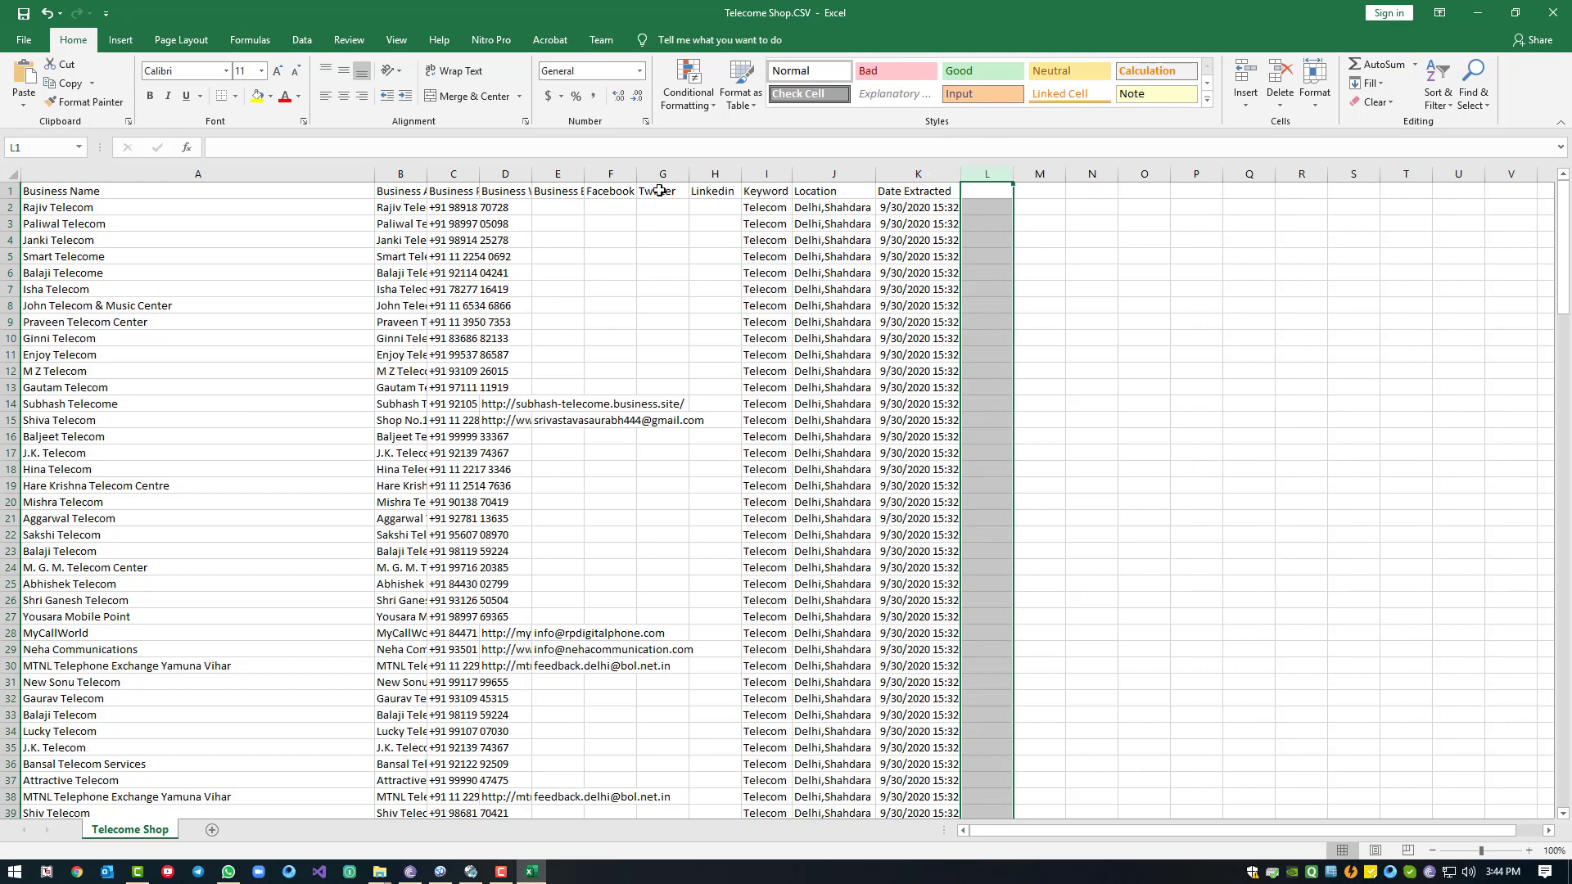
{"action": "left_click", "coordinate": [293, 303]}
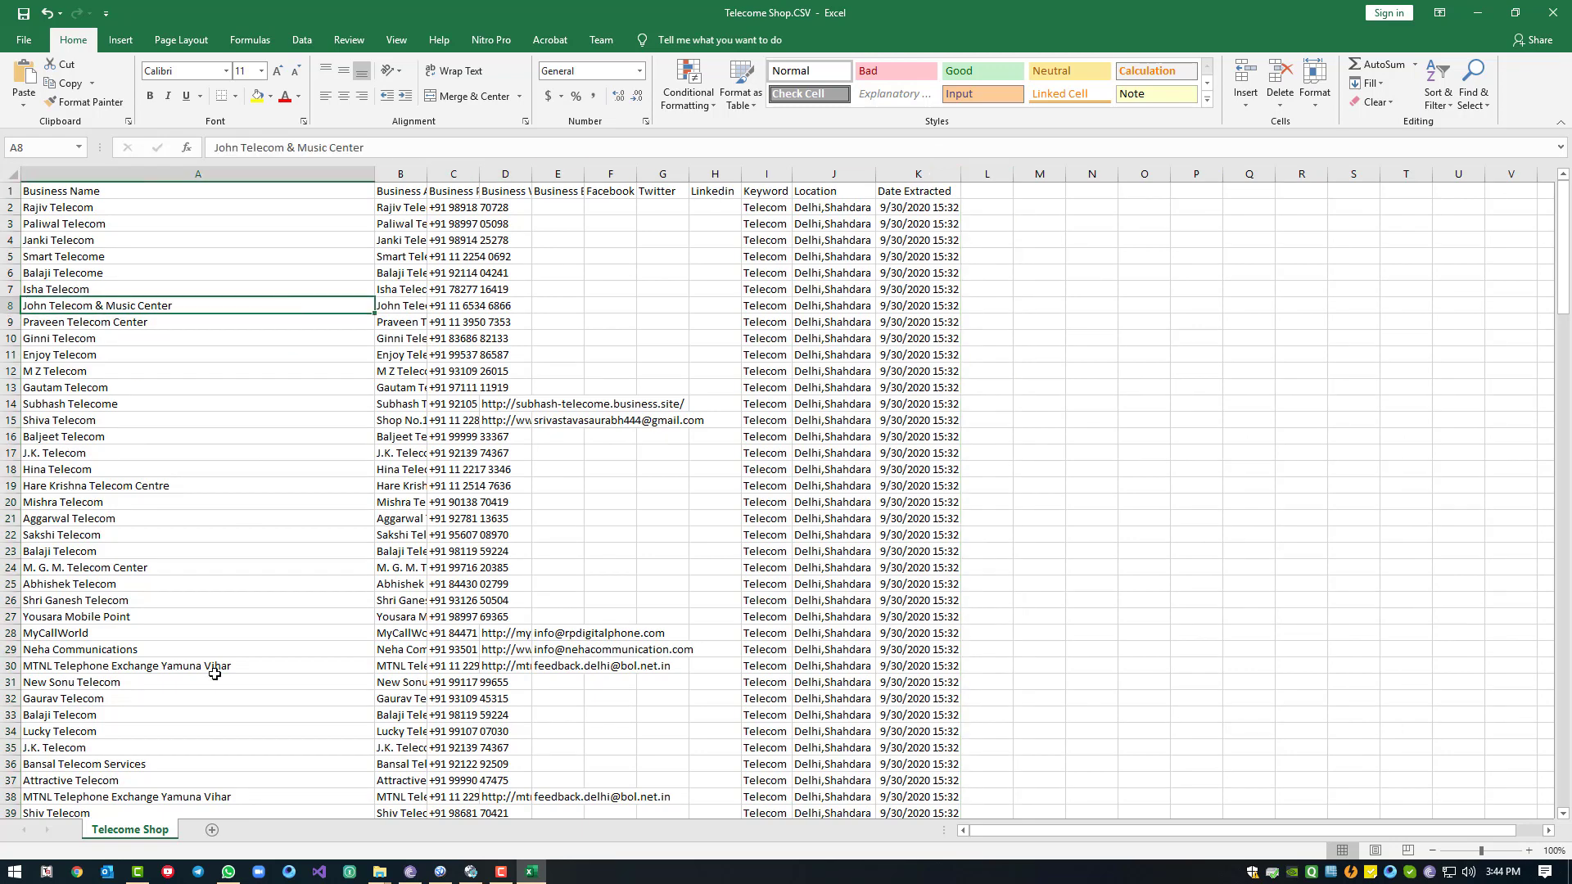
Switch back to Lead Extractor Ultimate and delete the Telecom-Delhi,Shahdara contact group, confirming the deletion
{"action": "left_click", "coordinate": [470, 872]}
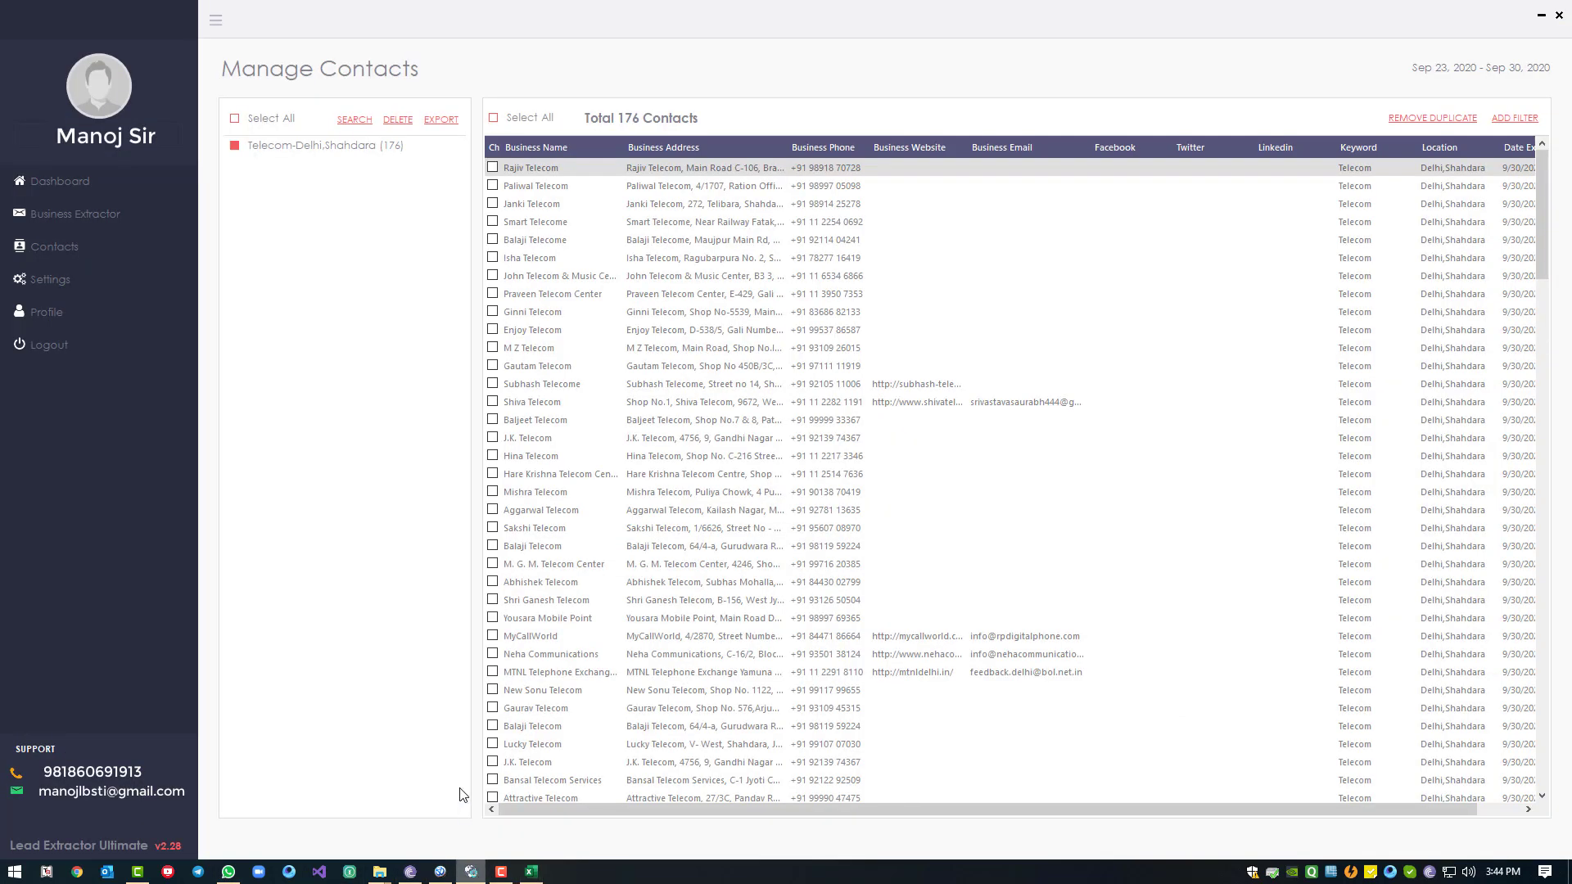
{"action": "left_click", "coordinate": [398, 120]}
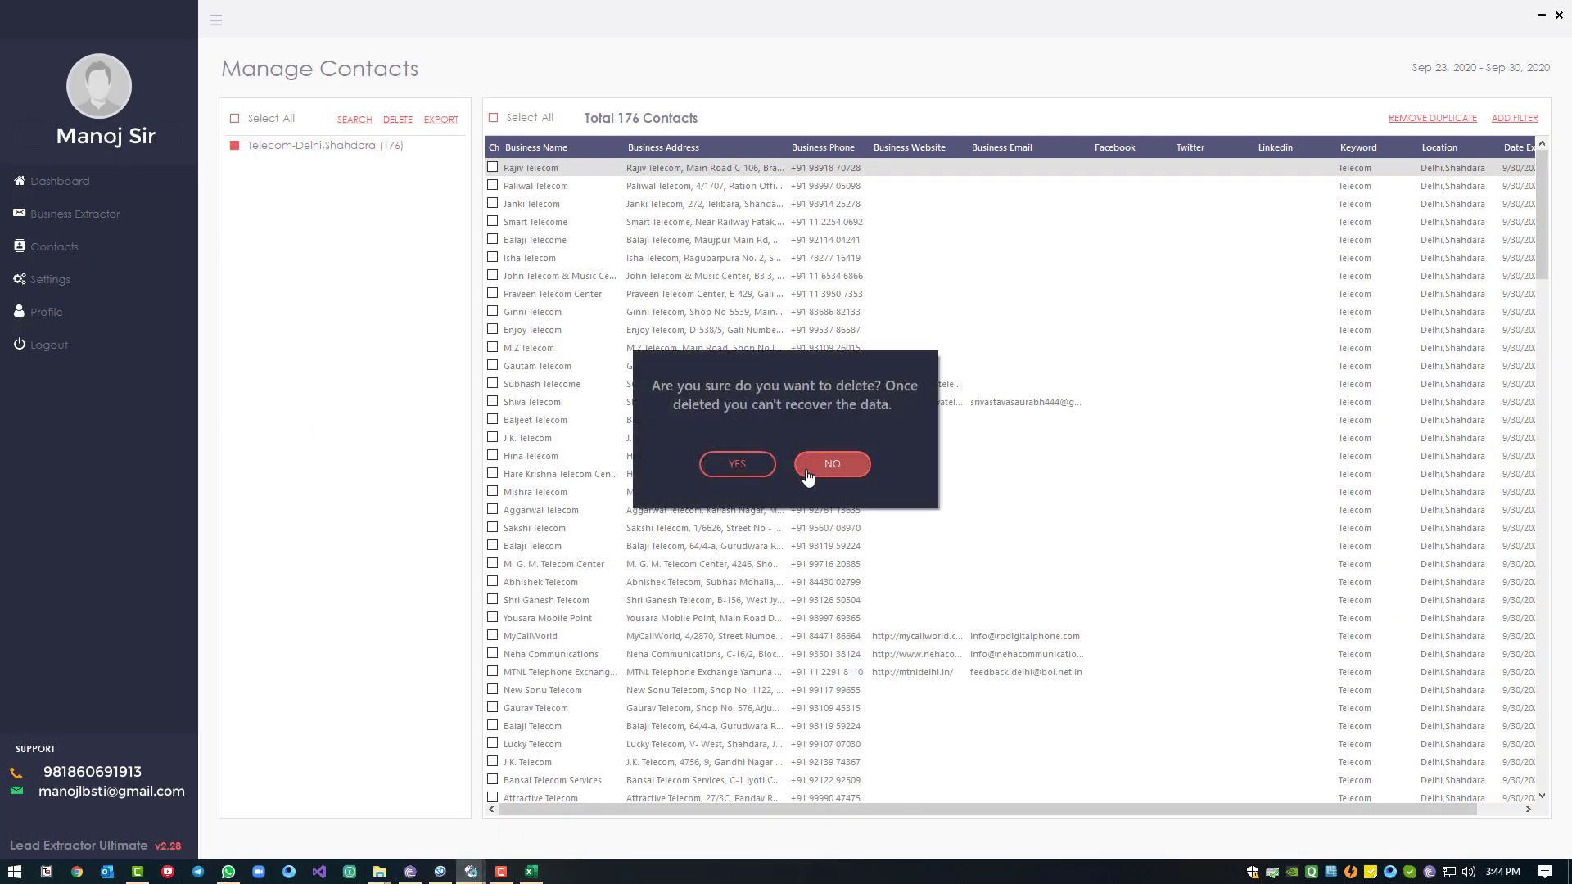
{"action": "left_click", "coordinate": [754, 467]}
Return to the business extractor and check its pending searches again
{"action": "left_click", "coordinate": [106, 214]}
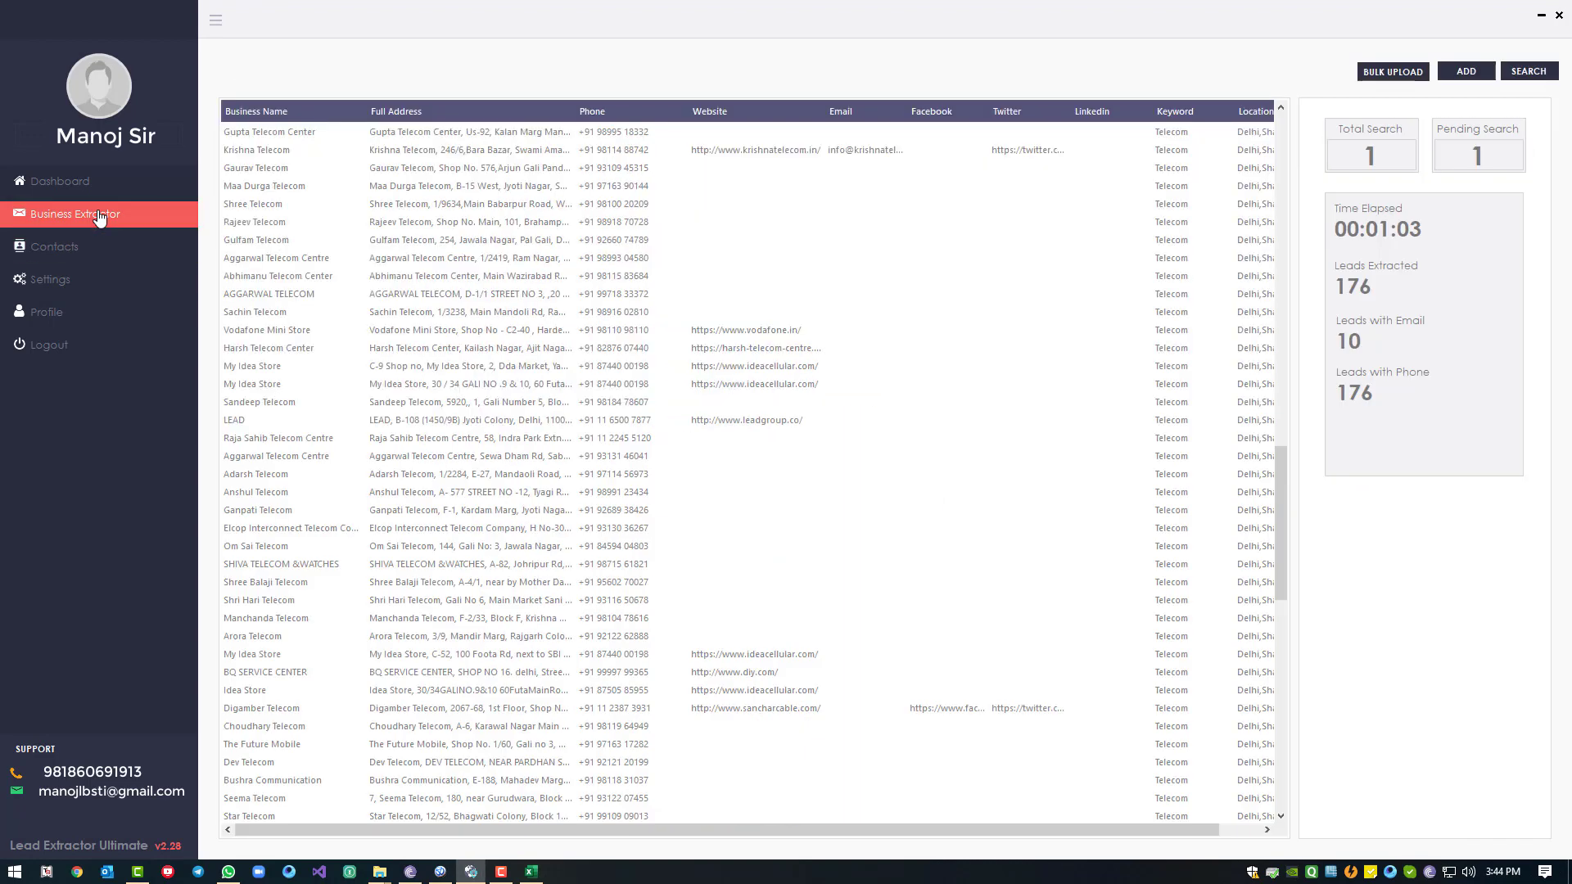
{"action": "left_click", "coordinate": [78, 187]}
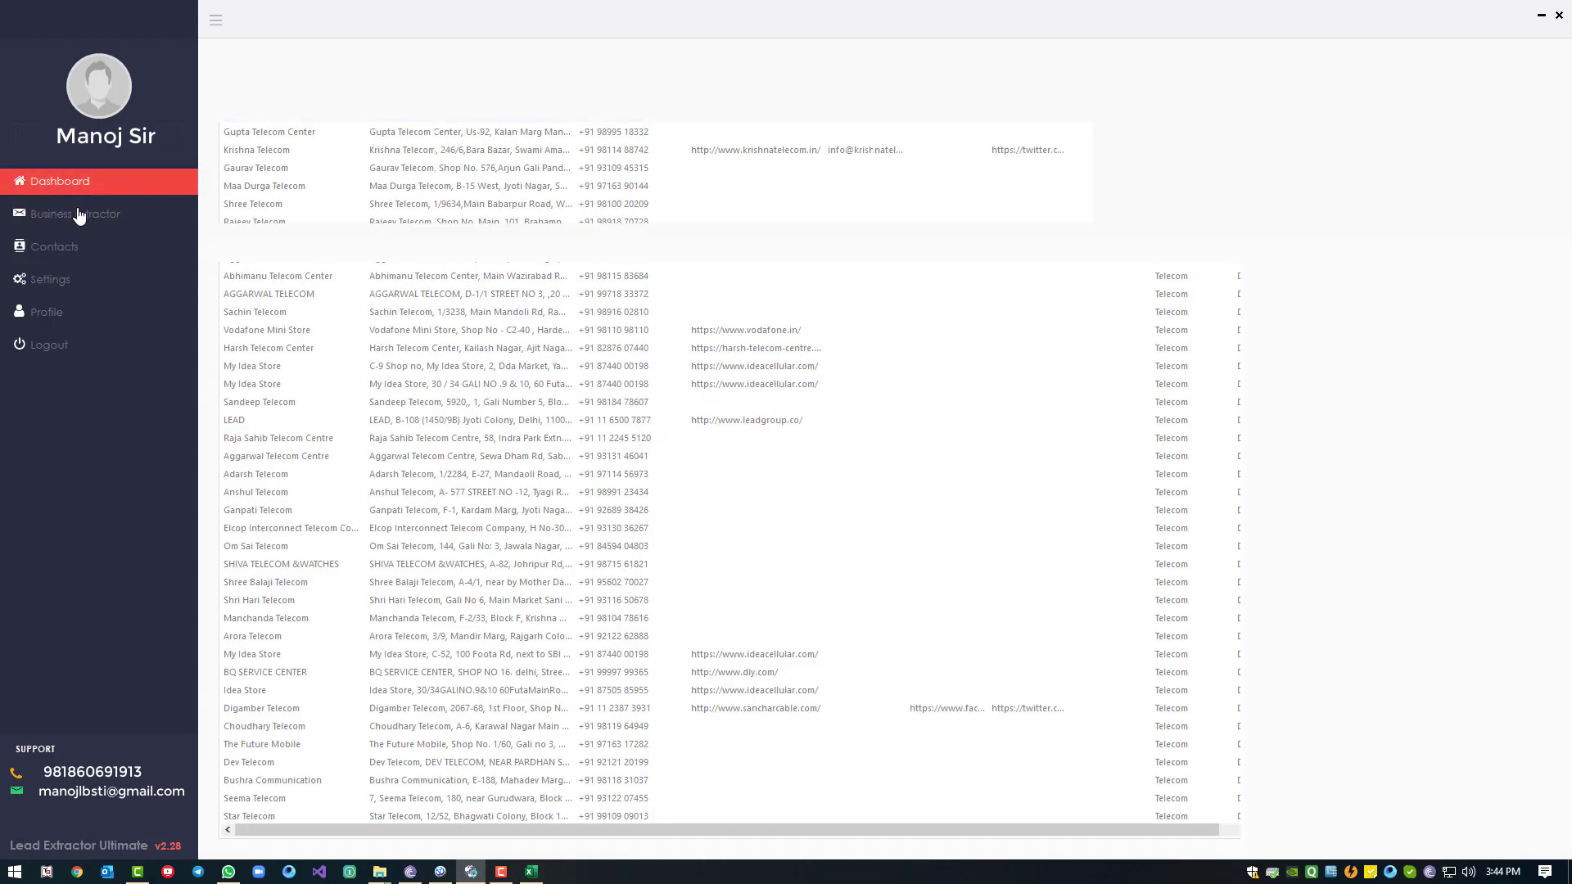
{"action": "left_click", "coordinate": [77, 212]}
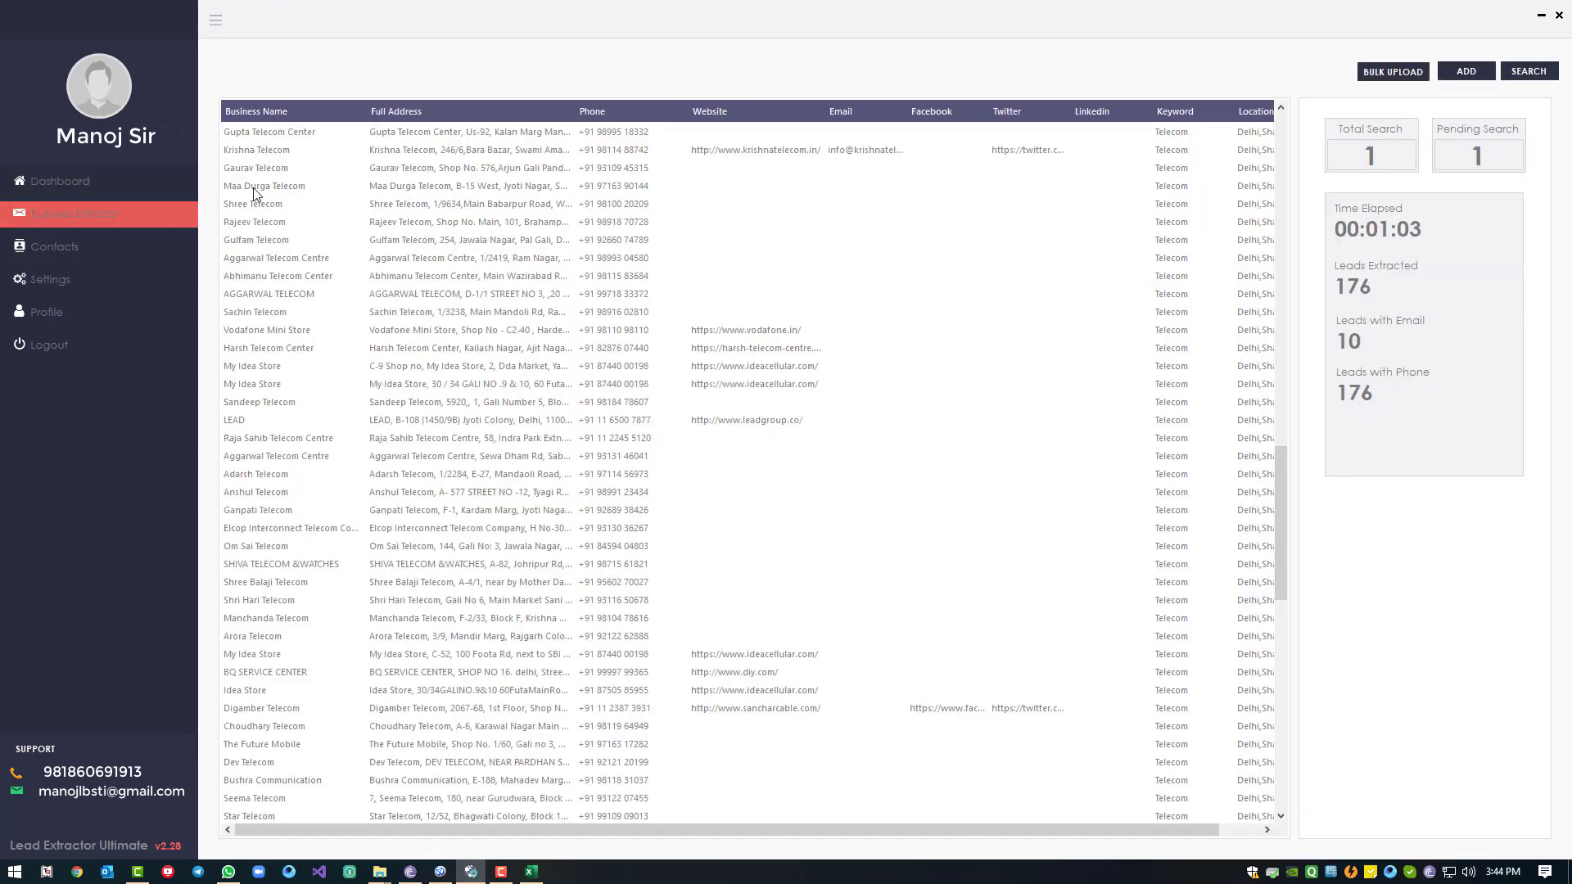
{"action": "left_click", "coordinate": [1528, 72]}
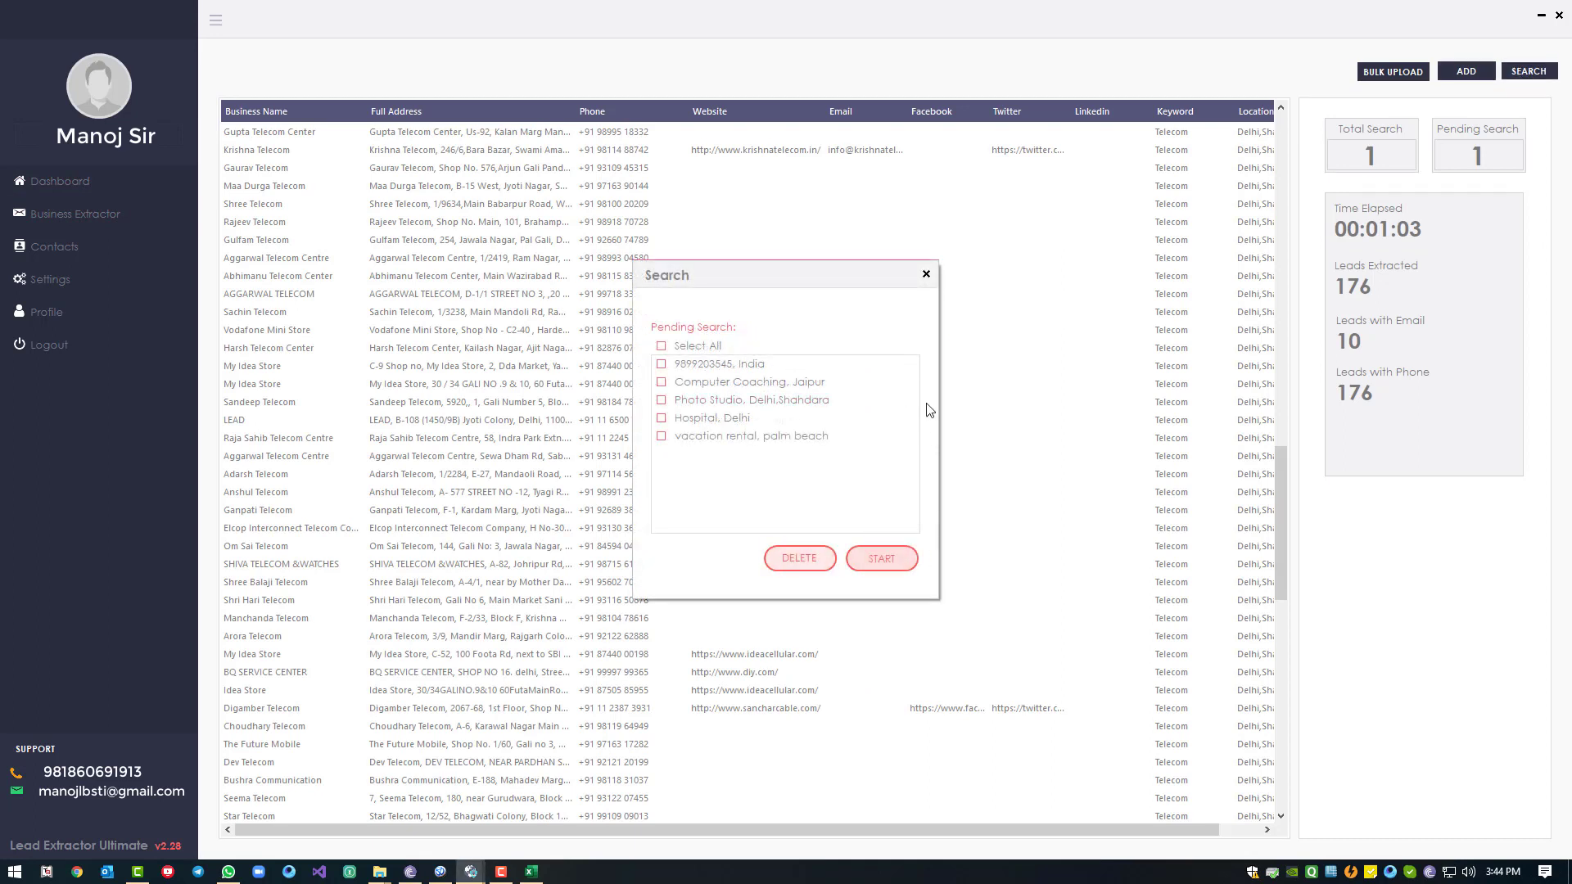
{"action": "left_click", "coordinate": [926, 275]}
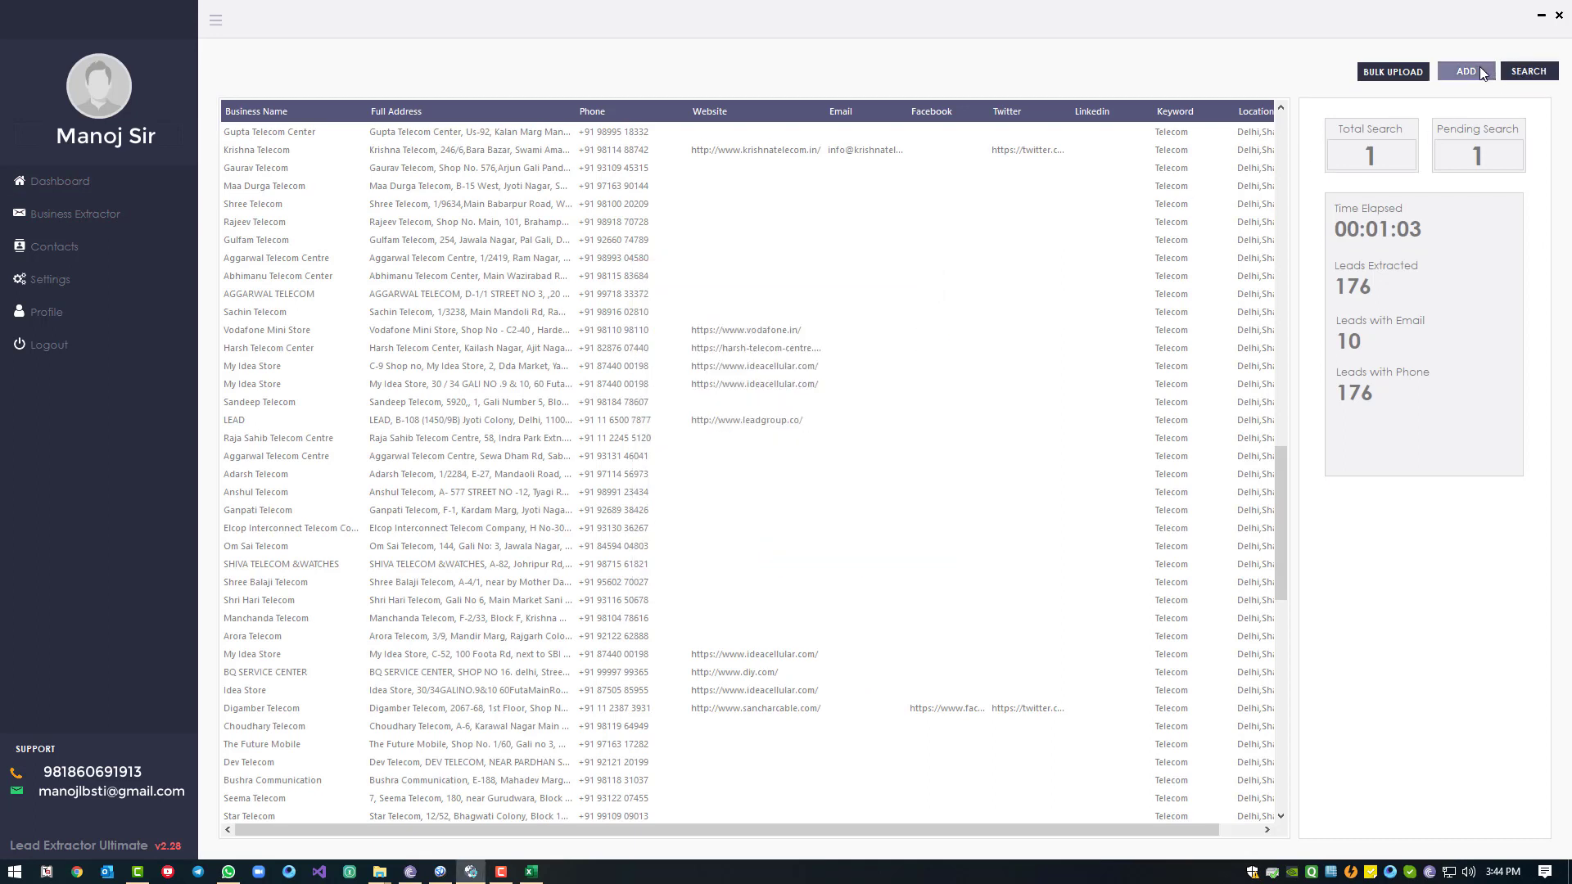
Add the business keyword Restraunt with the location Delhi and start its lead search
{"action": "left_click", "coordinate": [1478, 70]}
{"action": "left_click", "coordinate": [748, 397]}
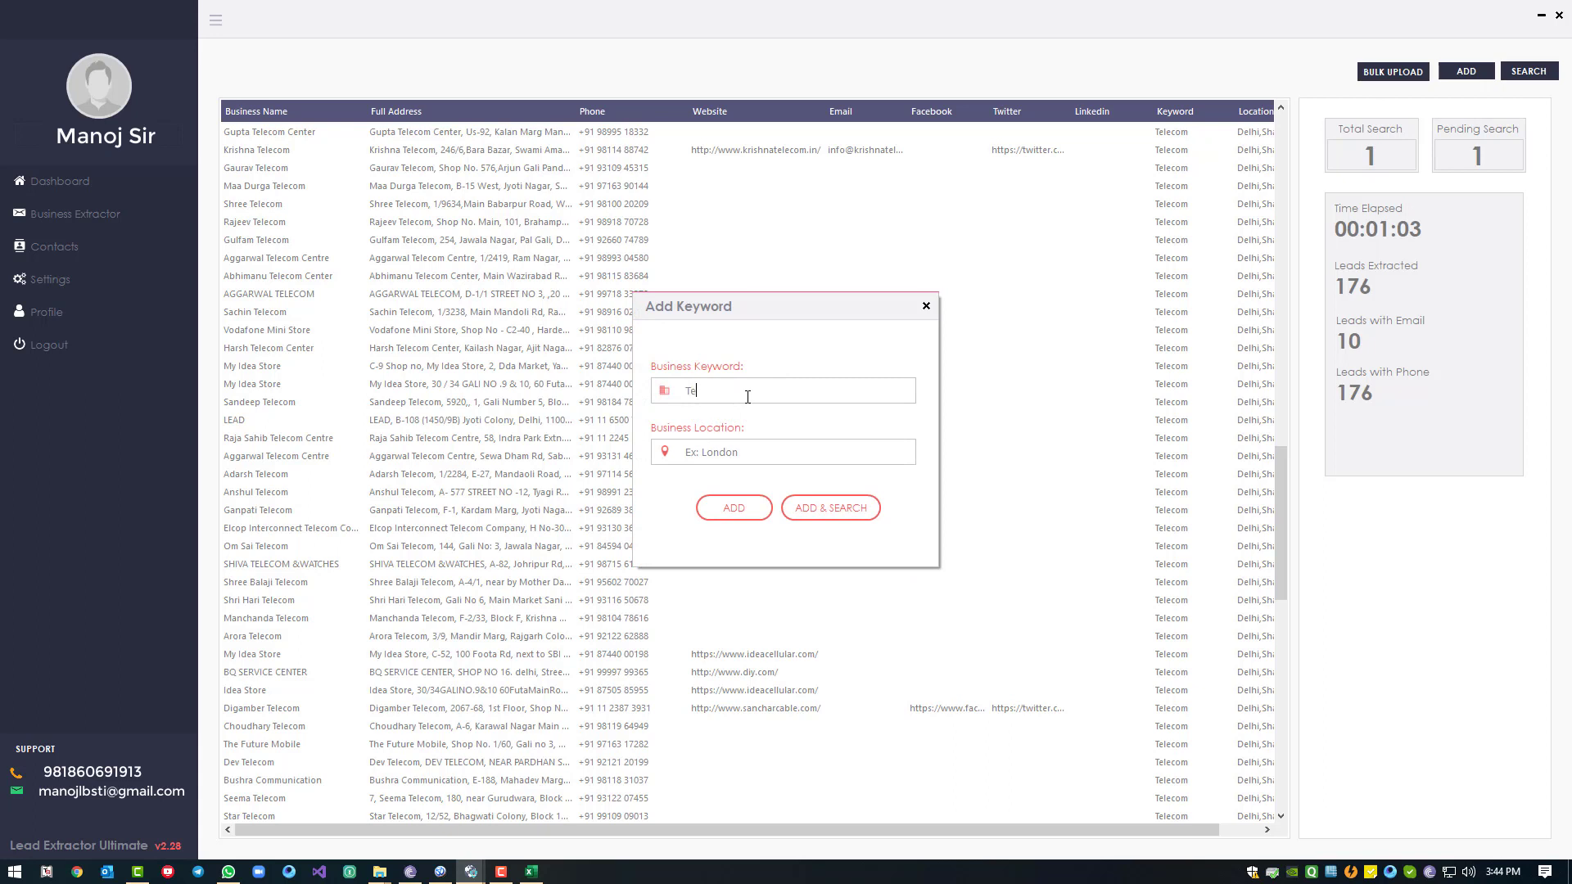
{"action": "type", "text": "T"}
{"action": "key", "text": "BackSpace"}
{"action": "type", "text": "Restraunt"}
{"action": "left_click", "coordinate": [712, 455]}
{"action": "type", "text": "Delhi"}
{"action": "left_click", "coordinate": [735, 510]}
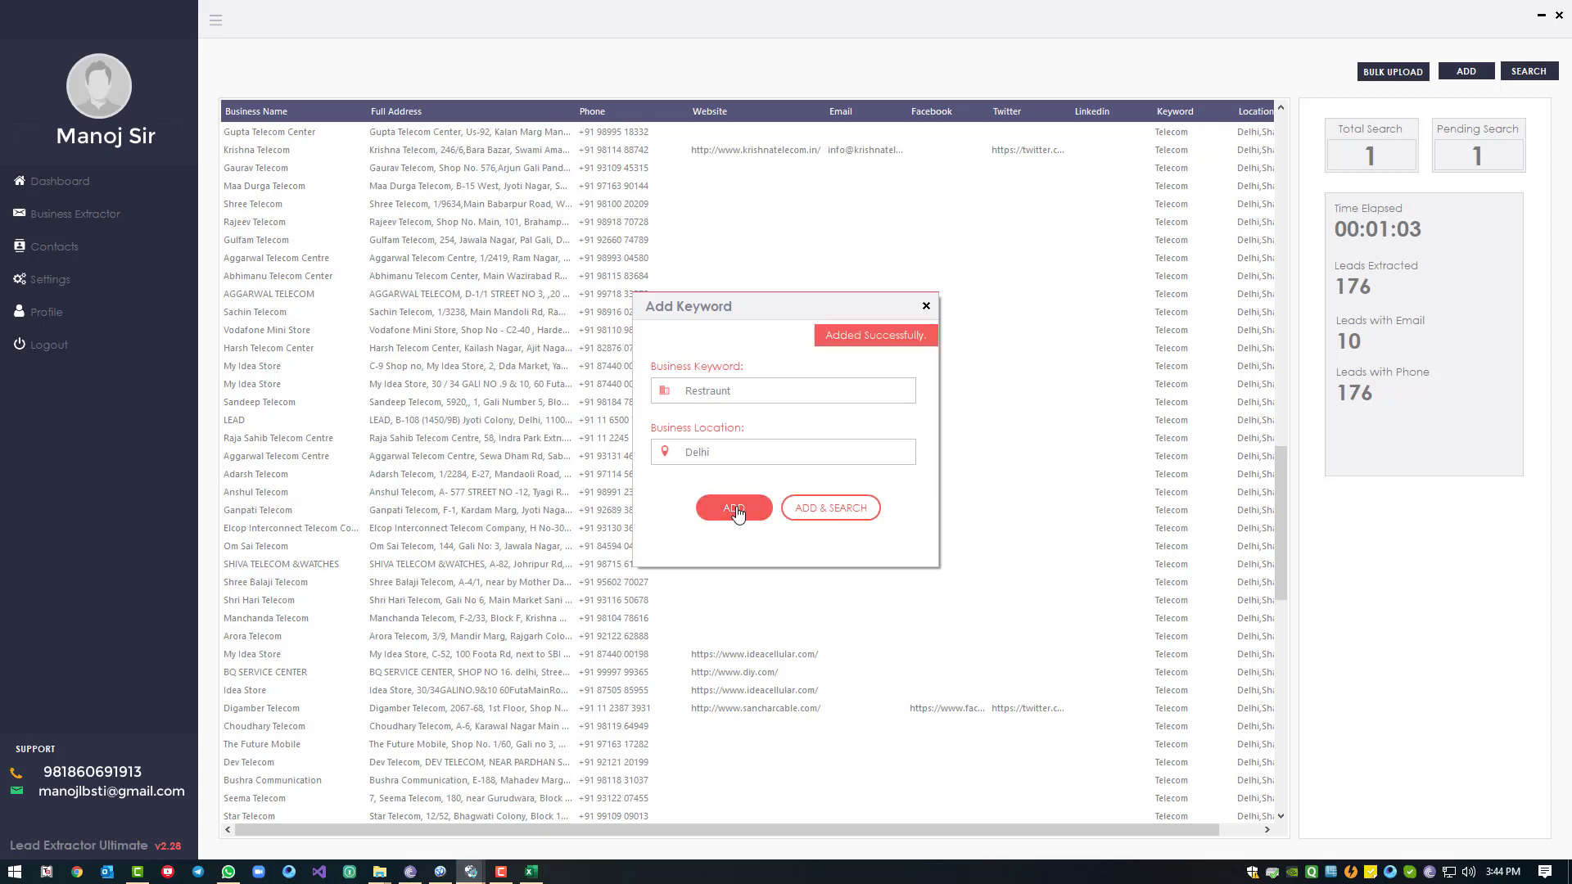
{"action": "left_click", "coordinate": [856, 509]}
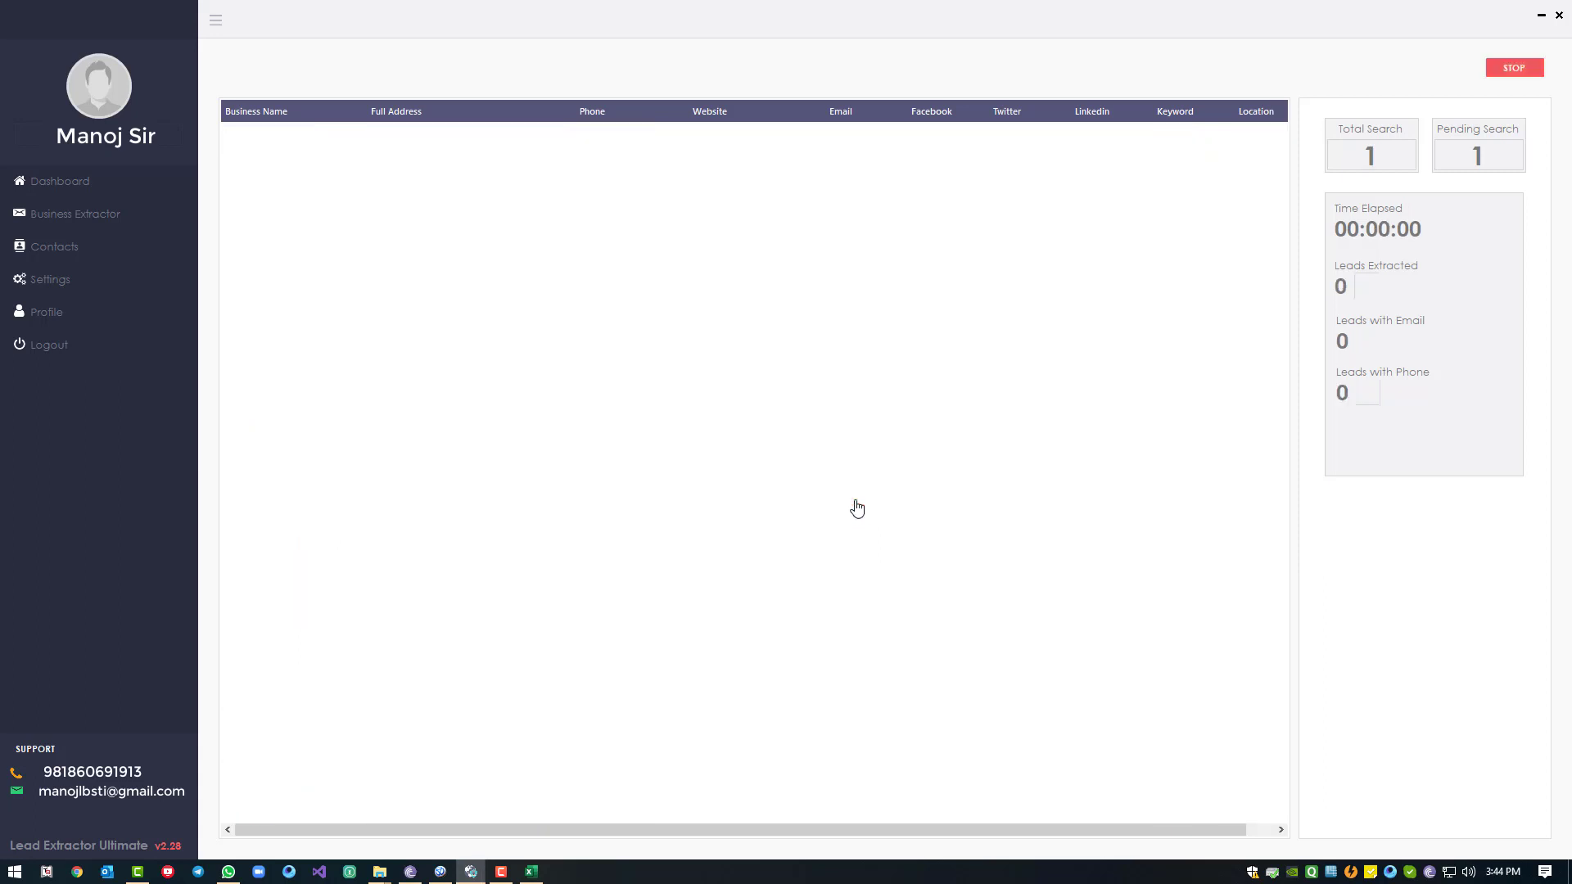